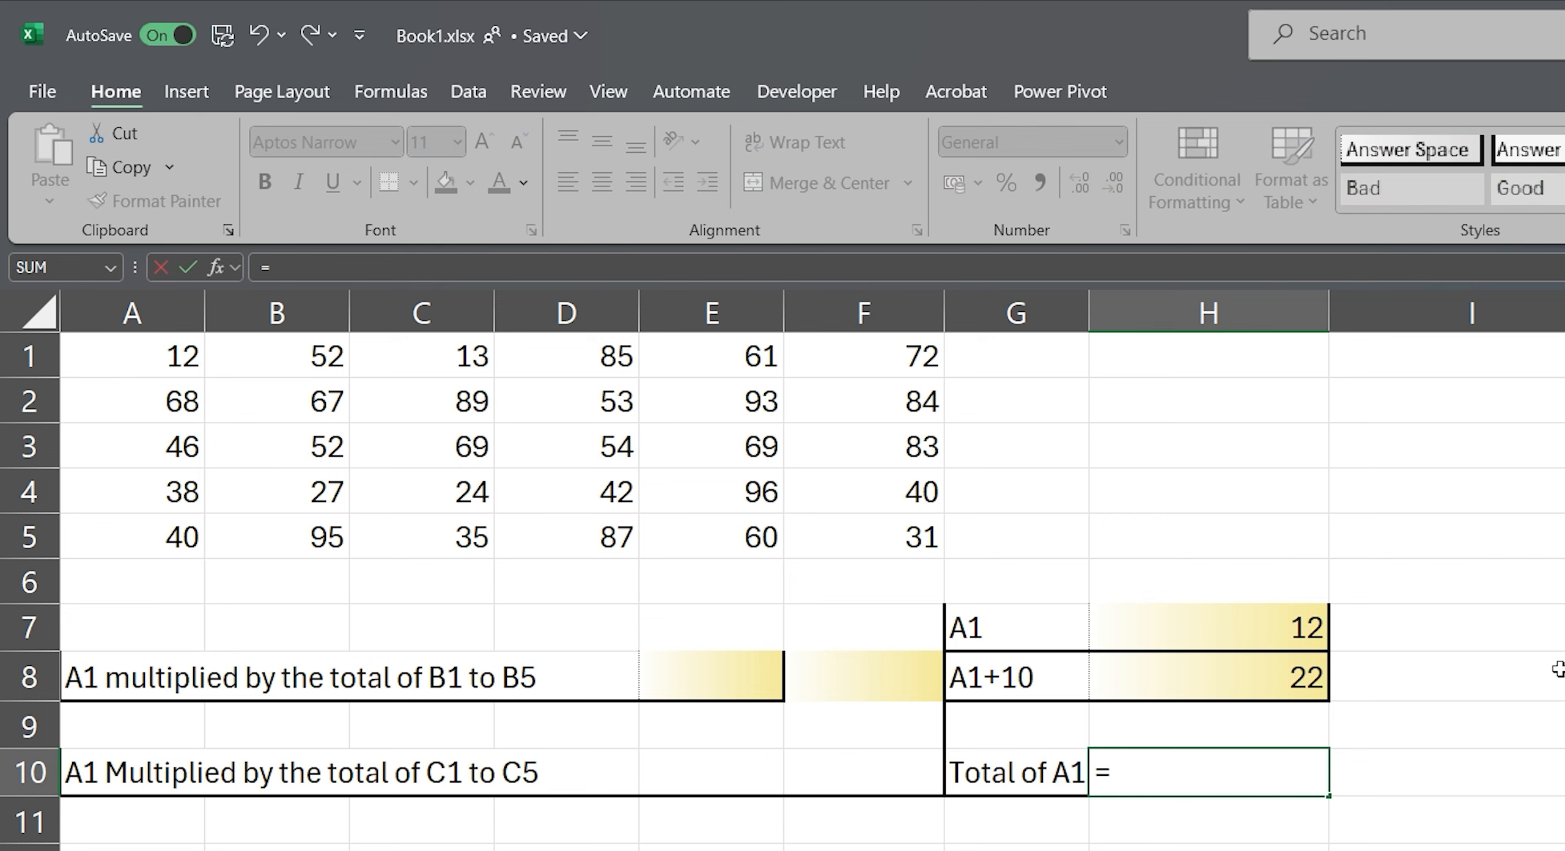
Step: Complete the formula in H10 as =SUM(A1:A5) to total the first five values of column A
text(Sum)
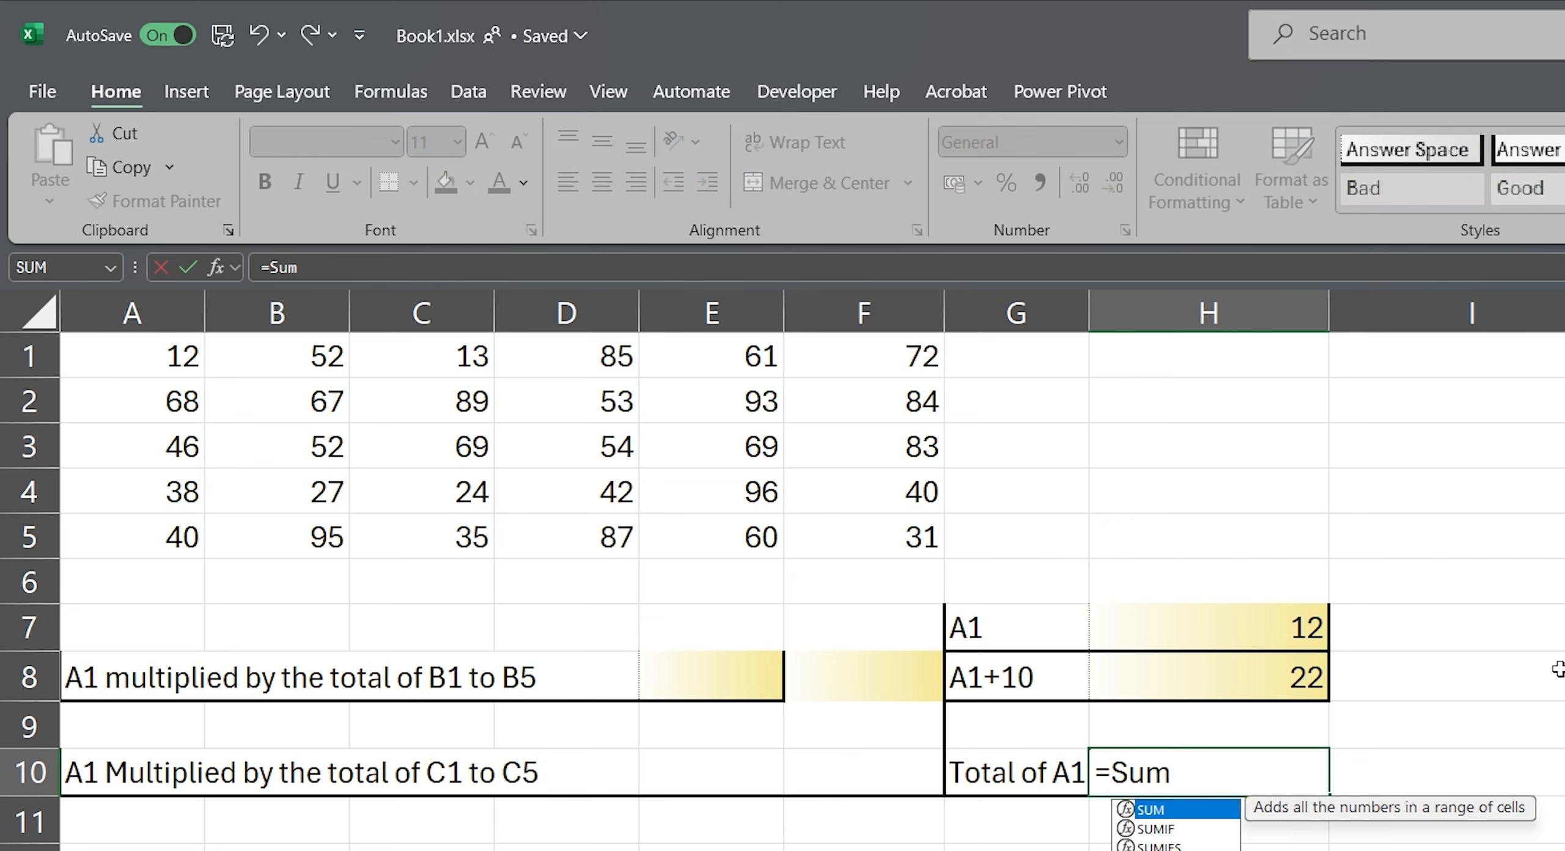
text(()
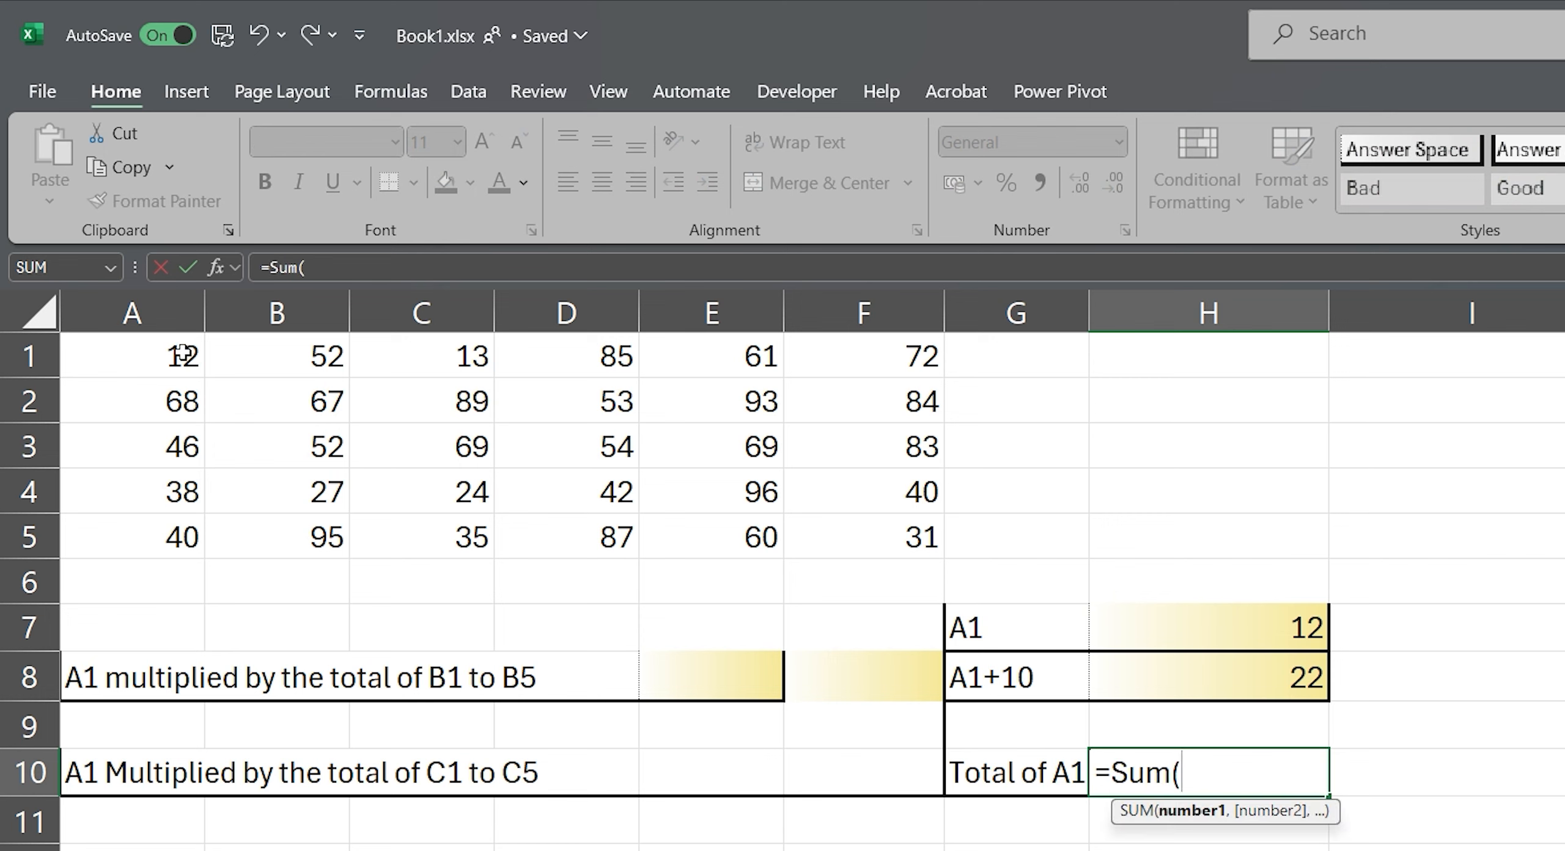
drag(179, 352, 194, 541)
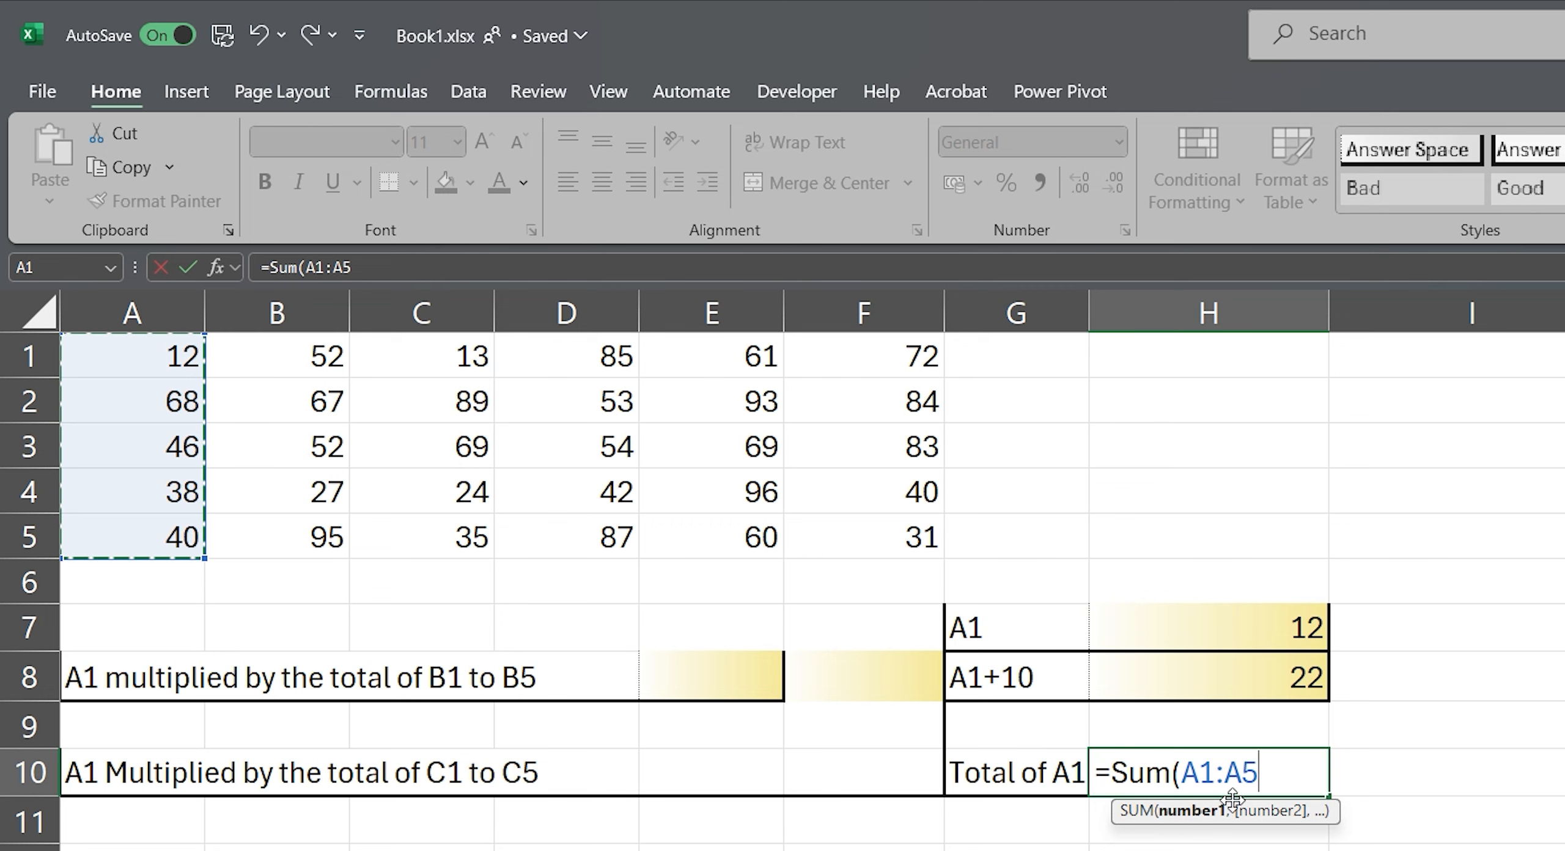
text())
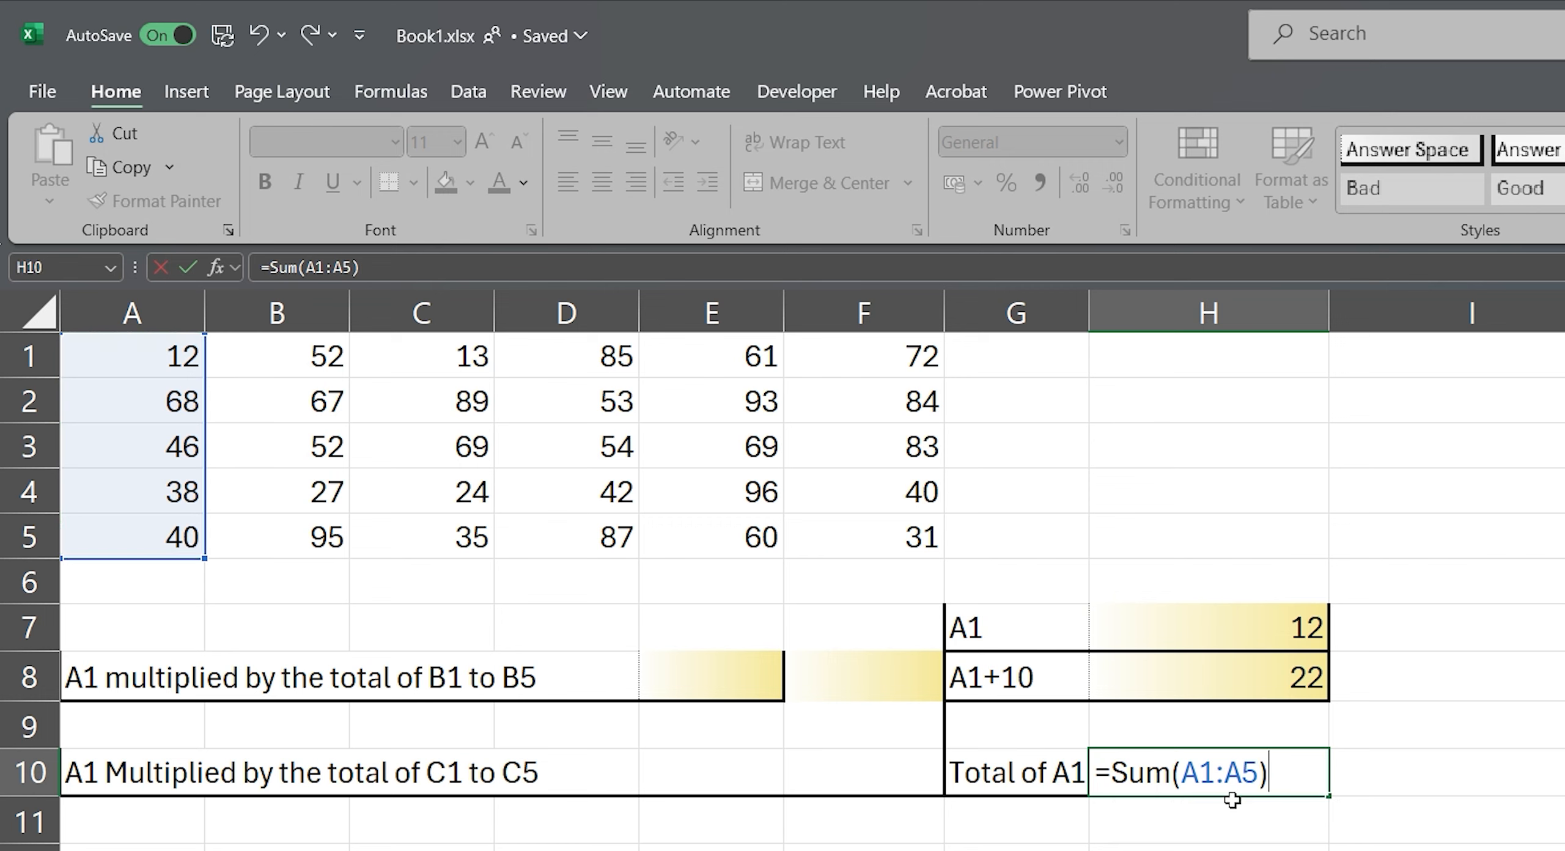
key(Return)
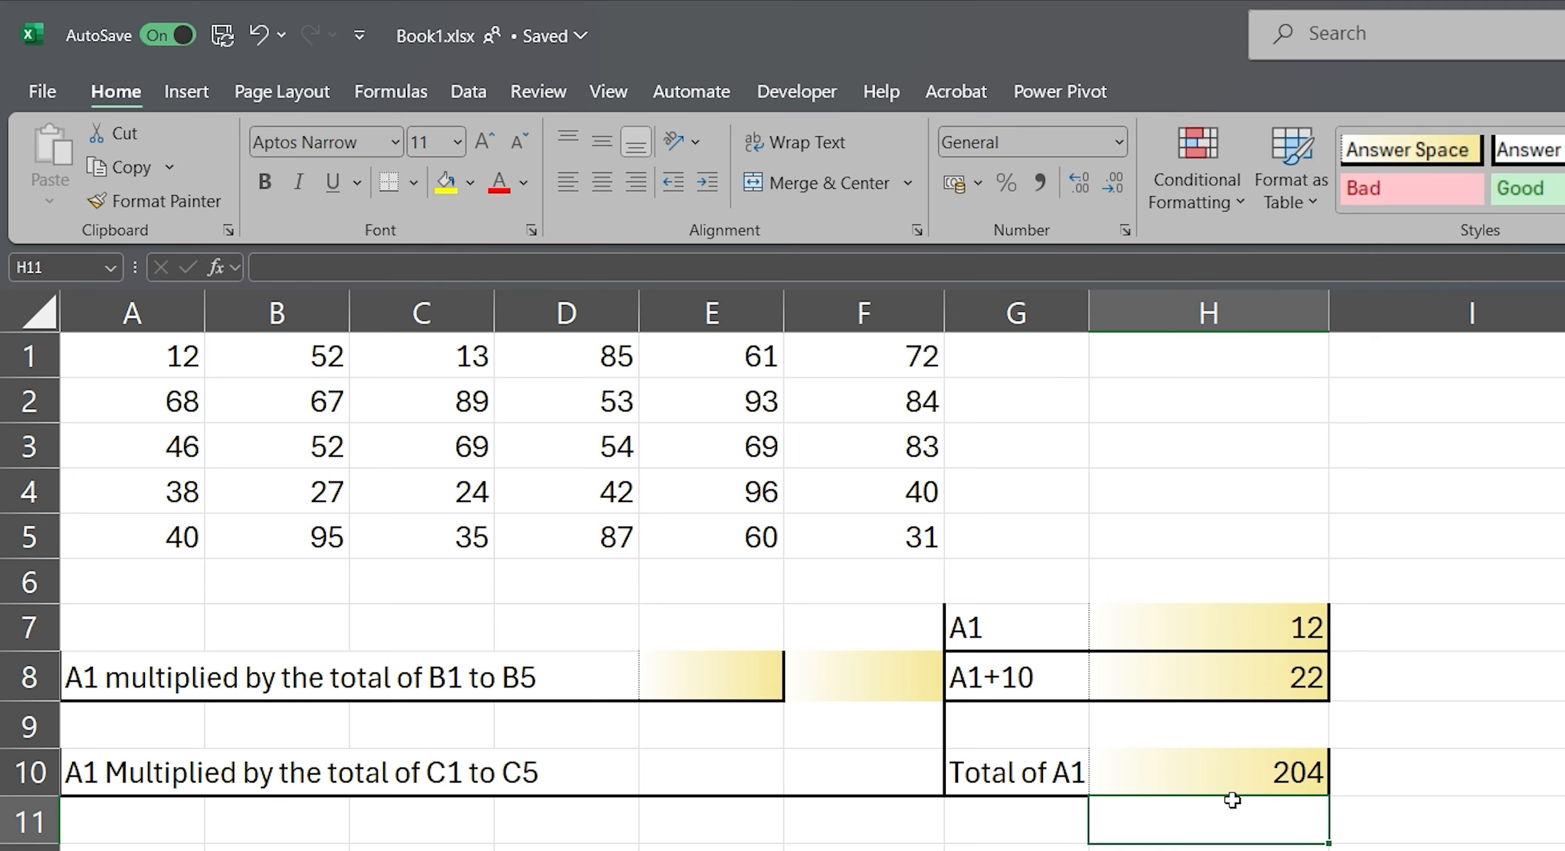
click(1231, 784)
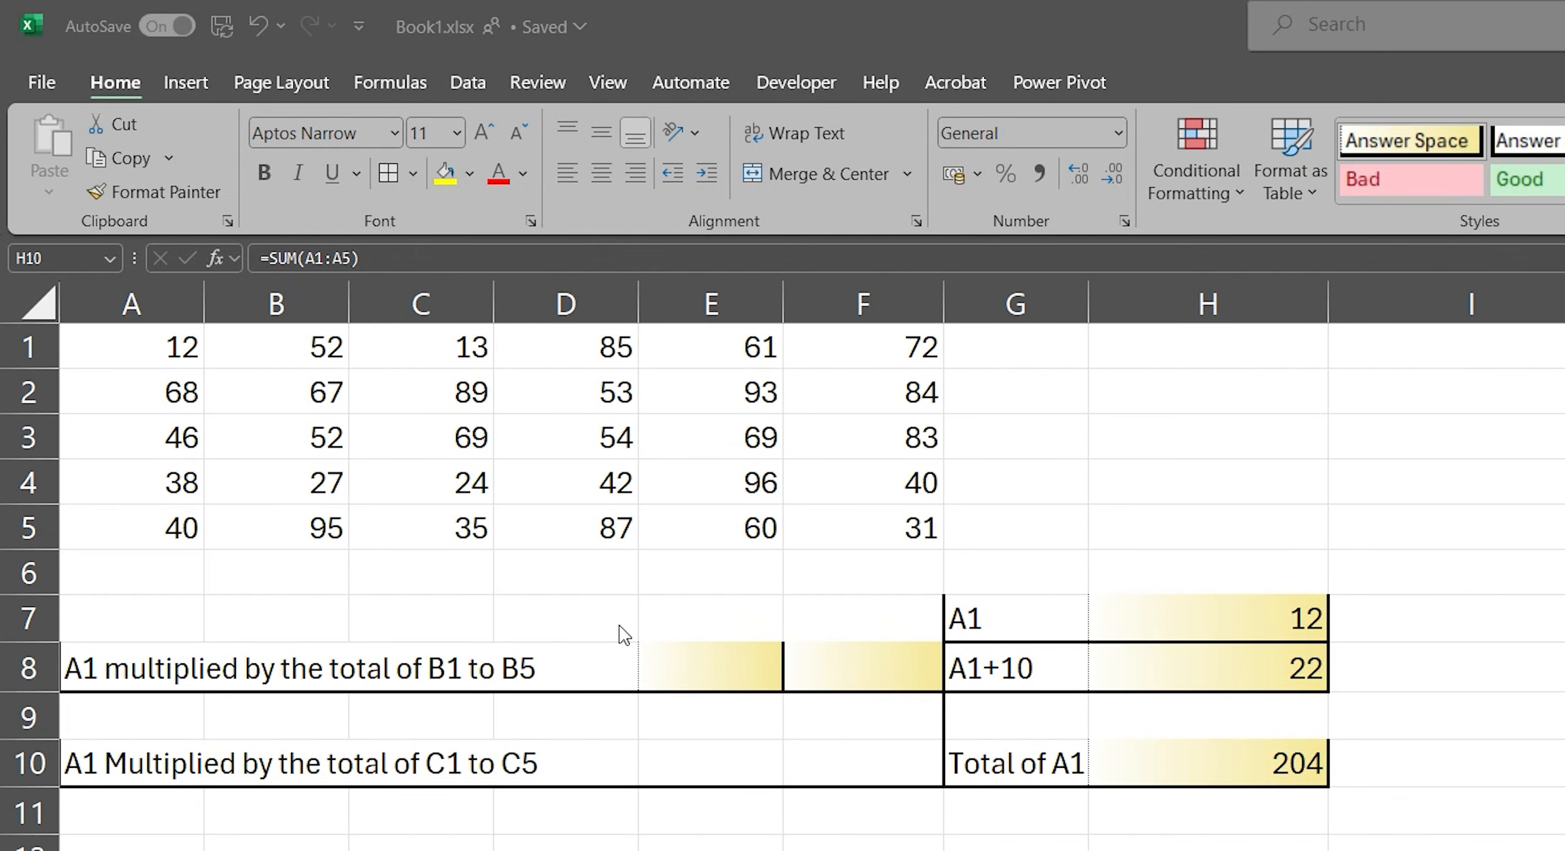
Step: Enter the formula =A1*SUM(B1:B5) in cell E8
click(723, 669)
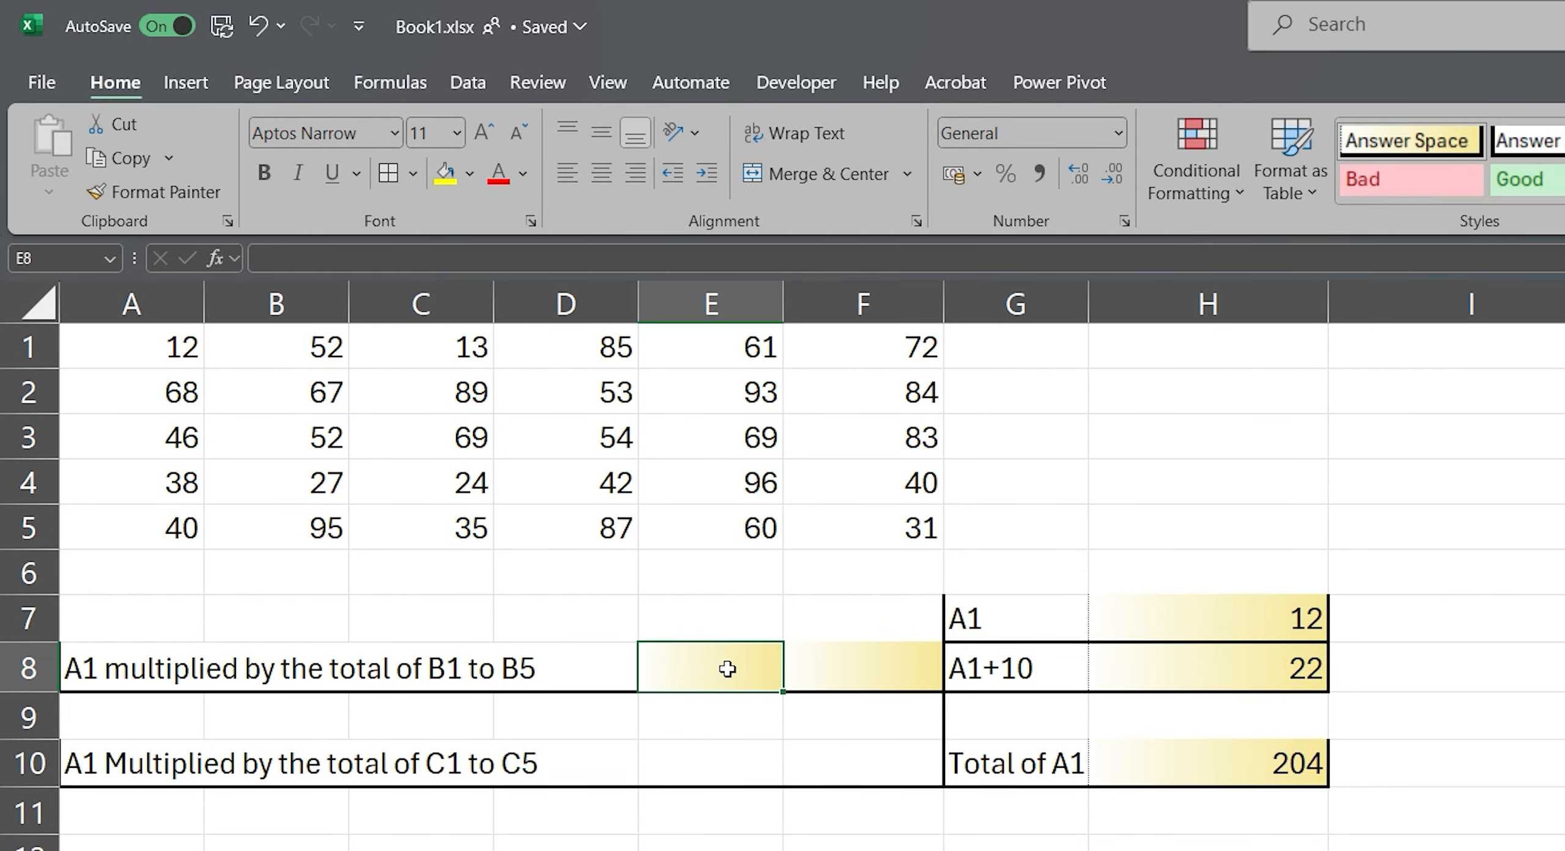
text(=A1)
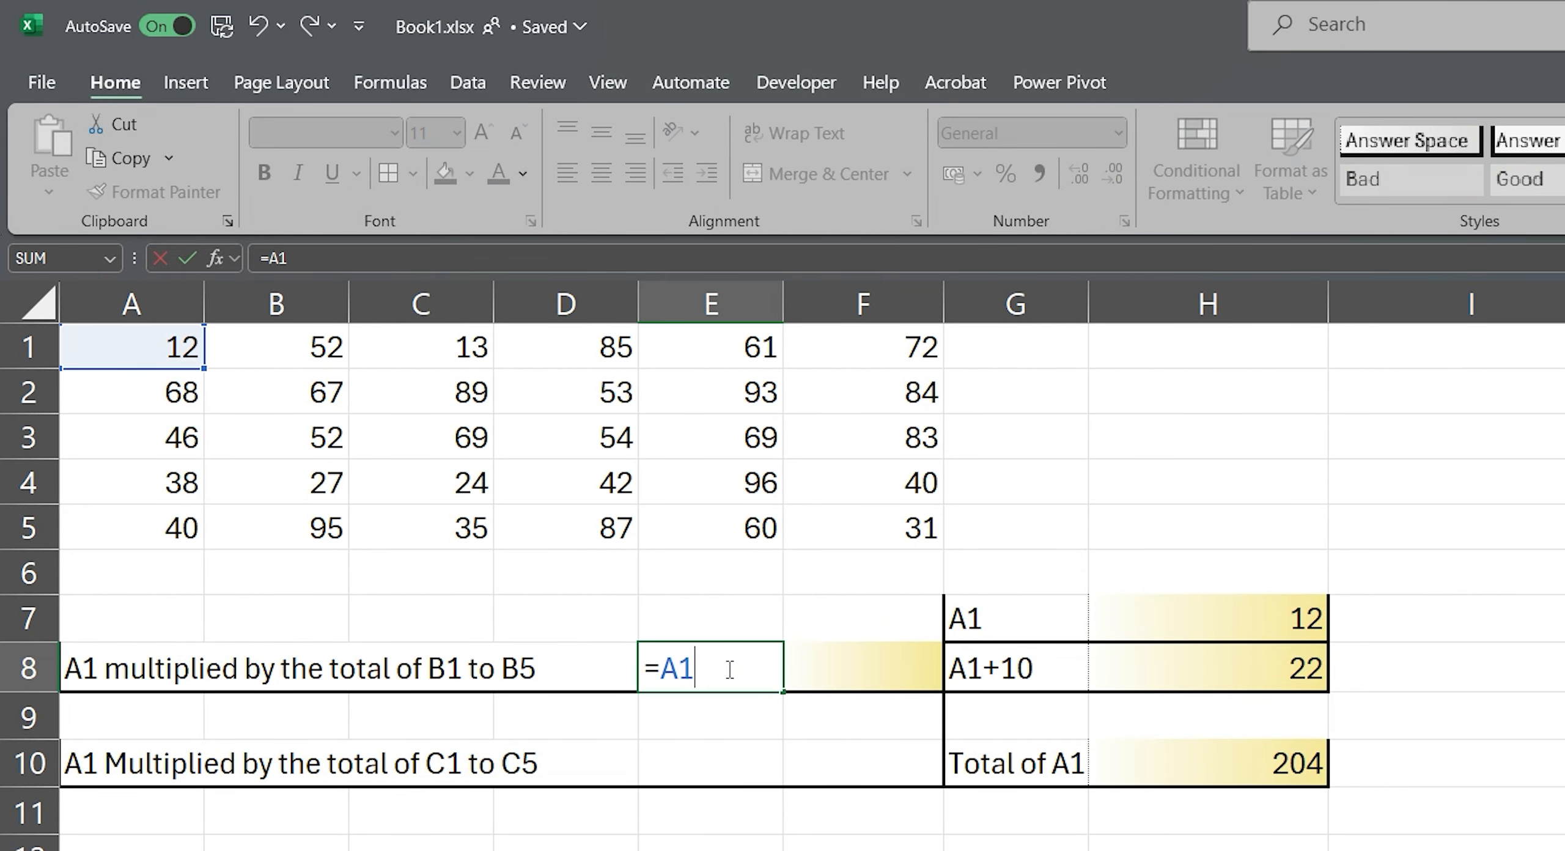
text(*sum()
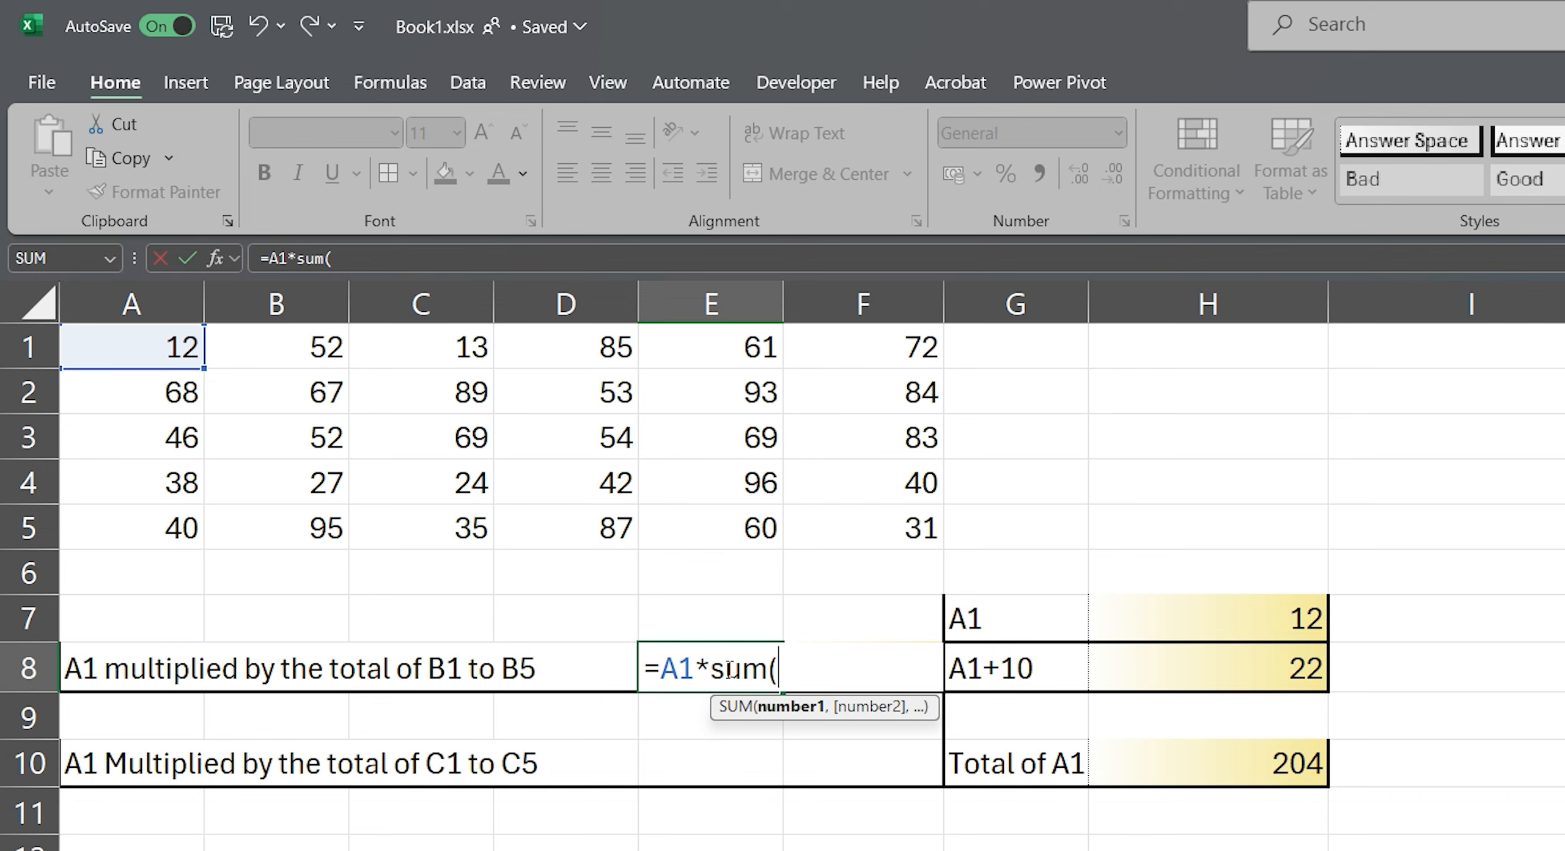
drag(280, 350, 277, 518)
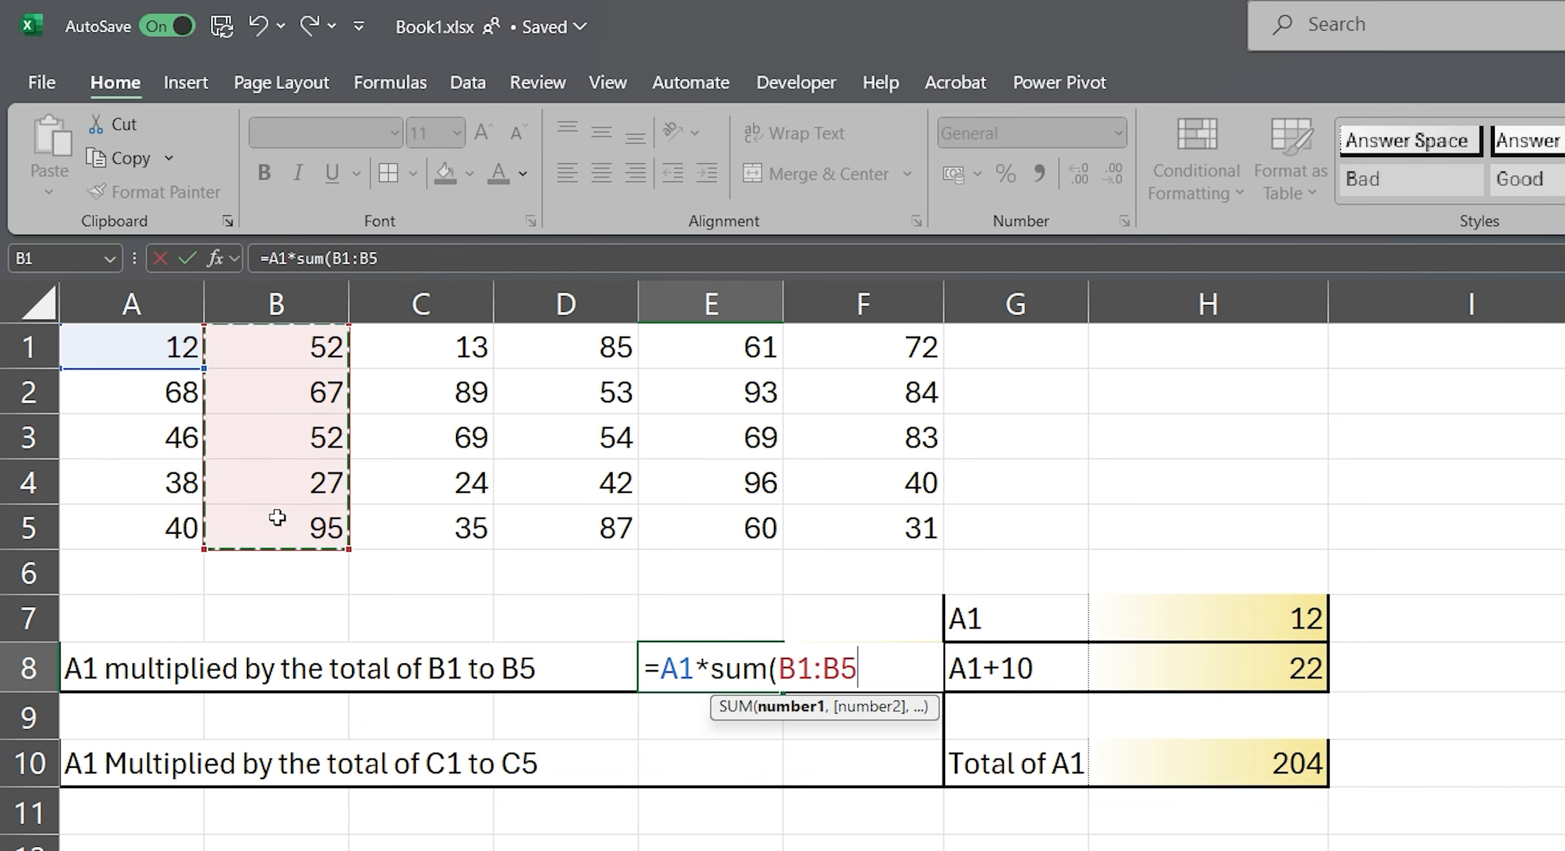
text())
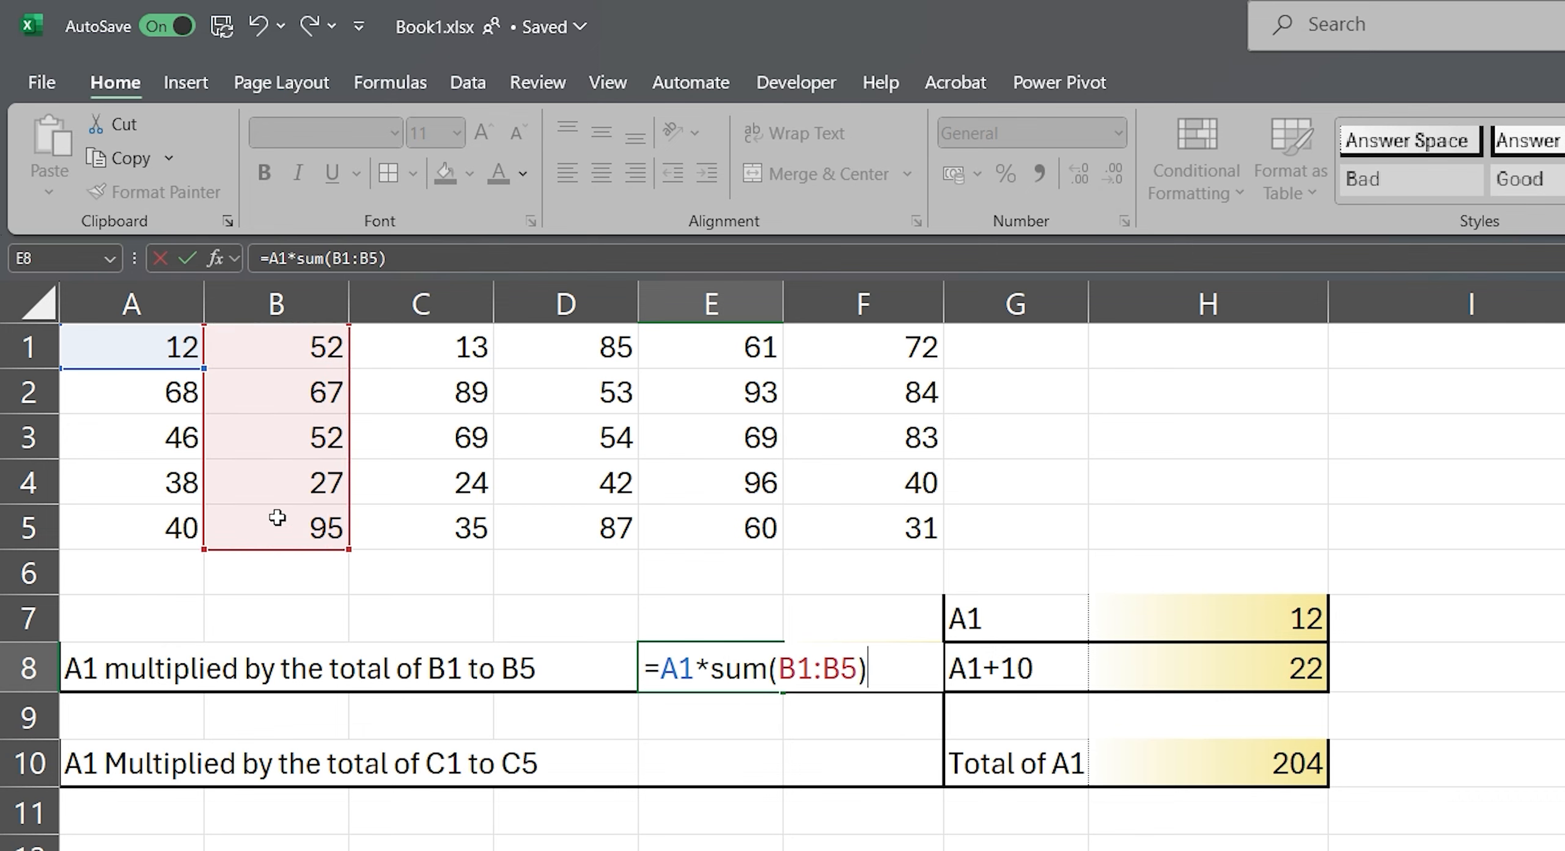
key(Return)
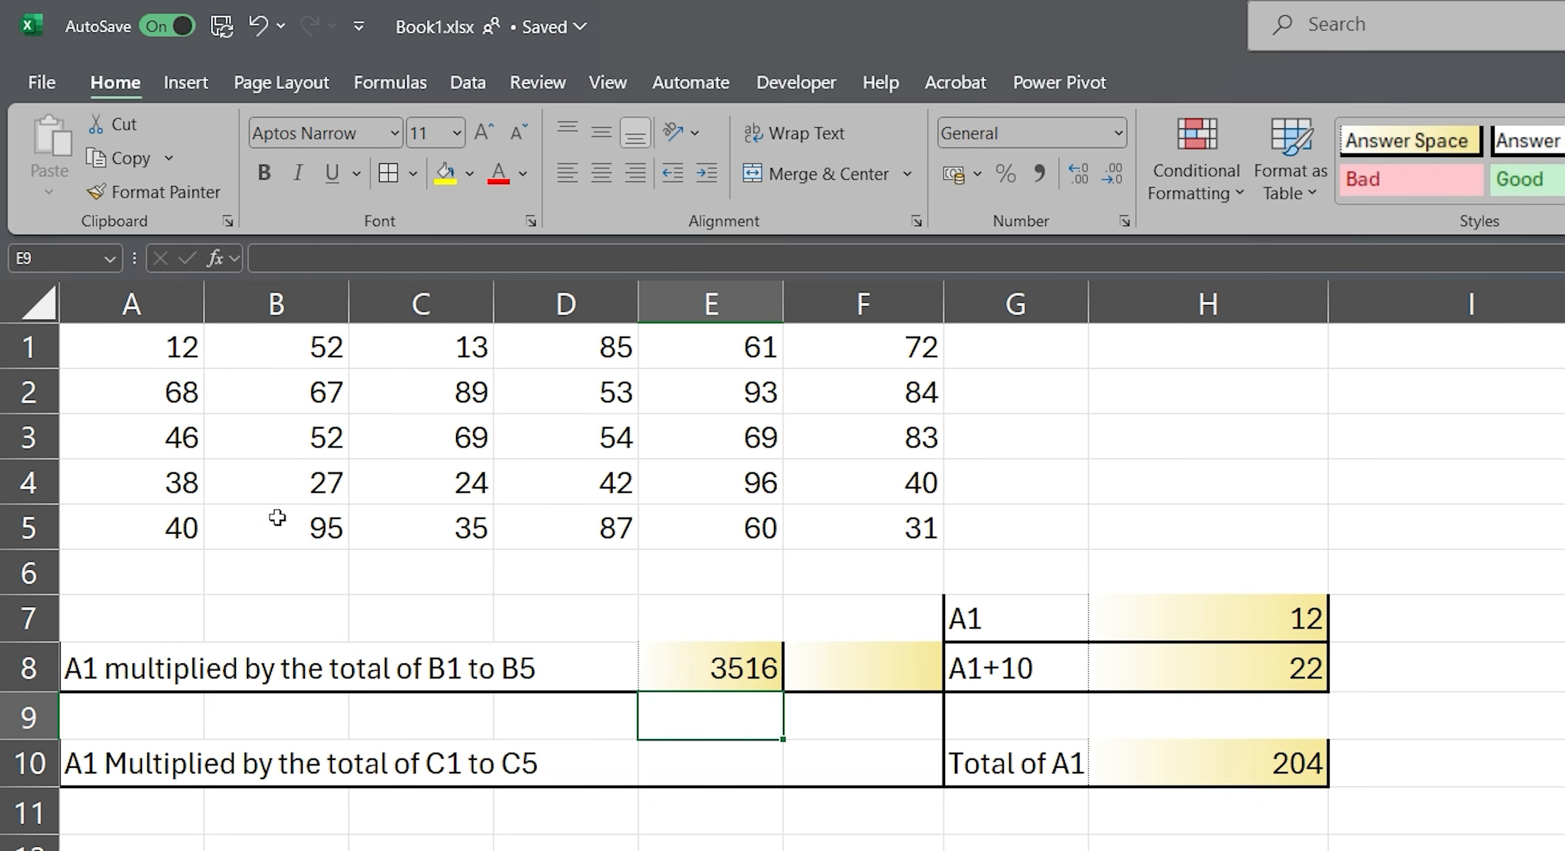
Step: Try filling the relative formula from E8 across into F8, inspect its references, and undo the fill
click(766, 657)
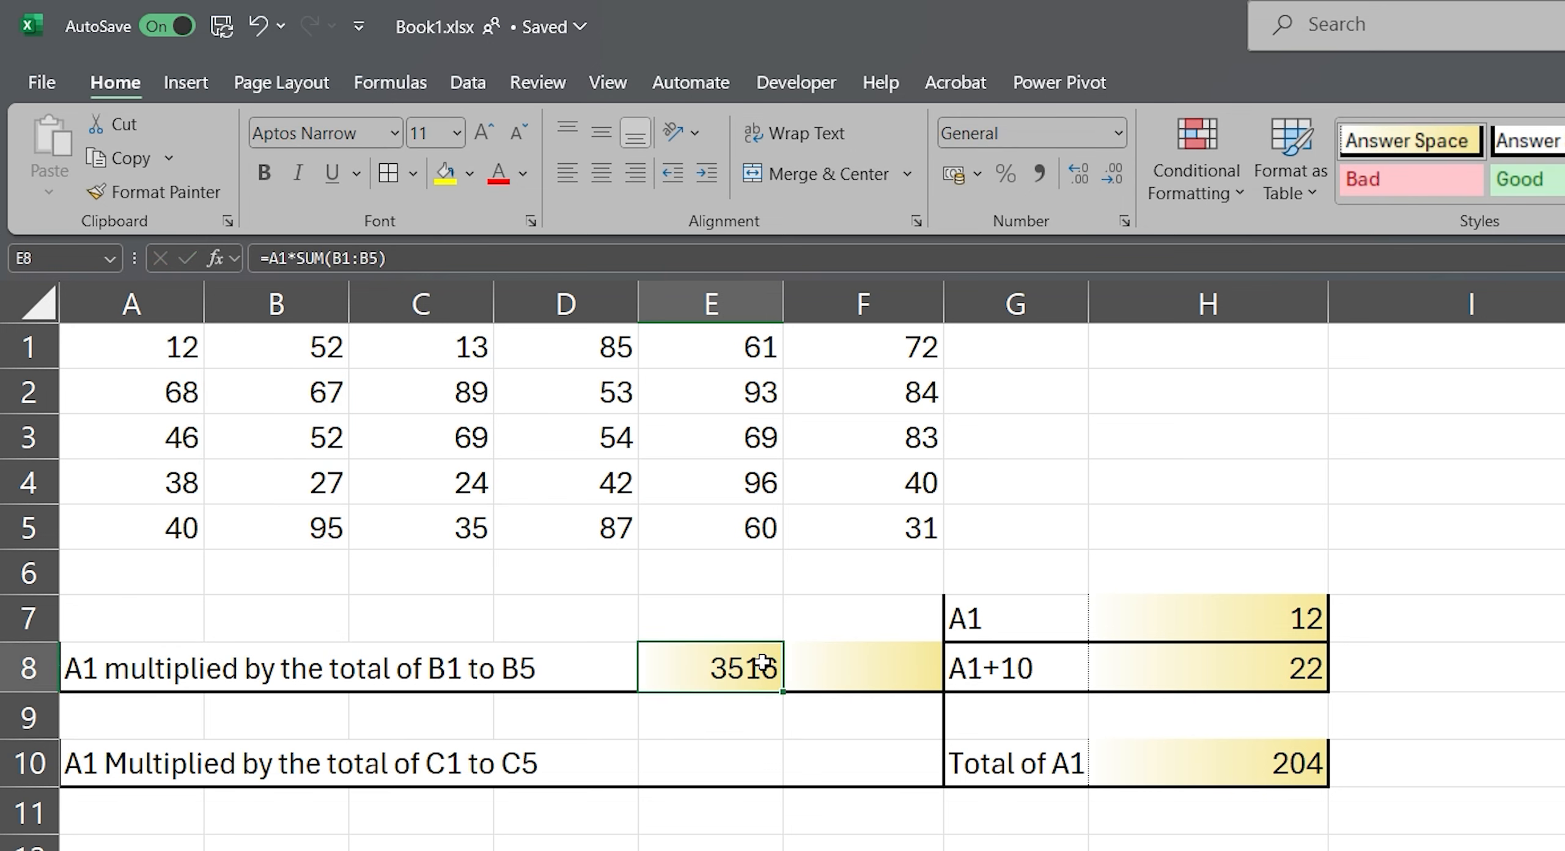
drag(783, 689, 932, 690)
click(880, 676)
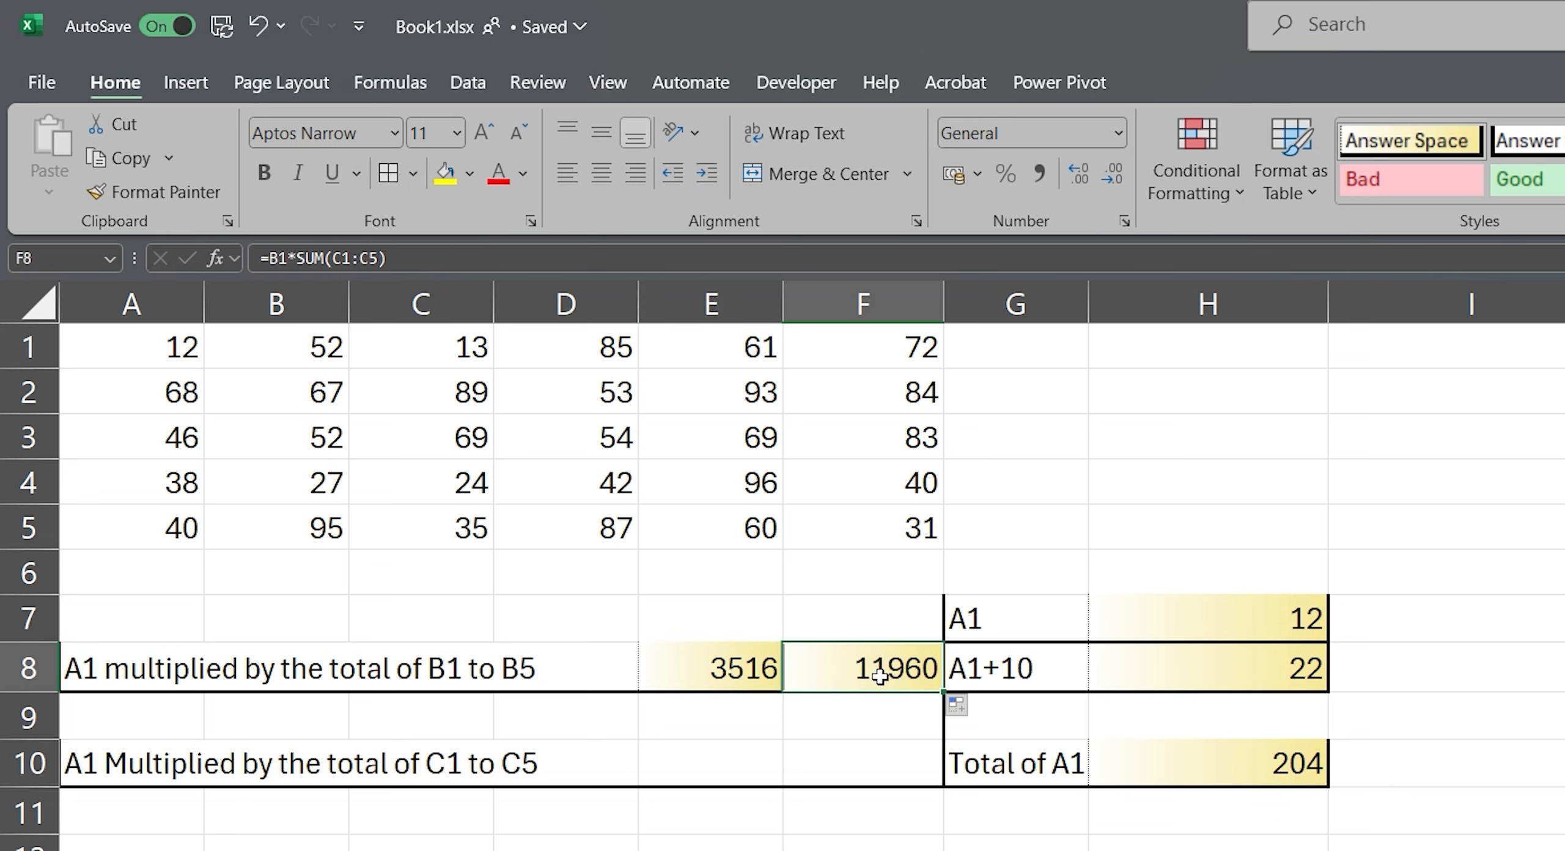
key(F2)
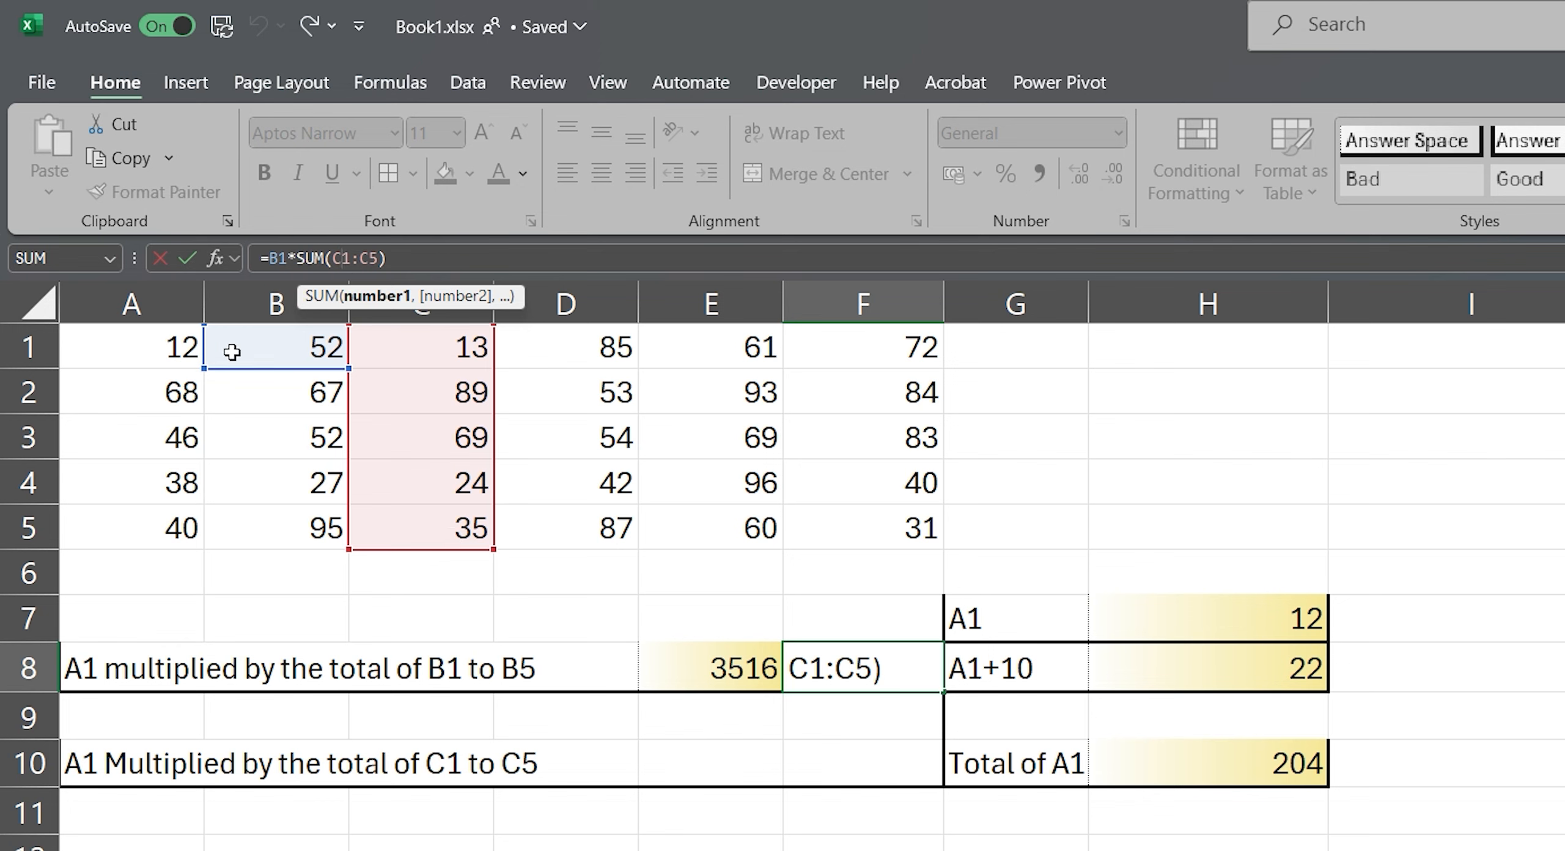
key(ctrl+Return)
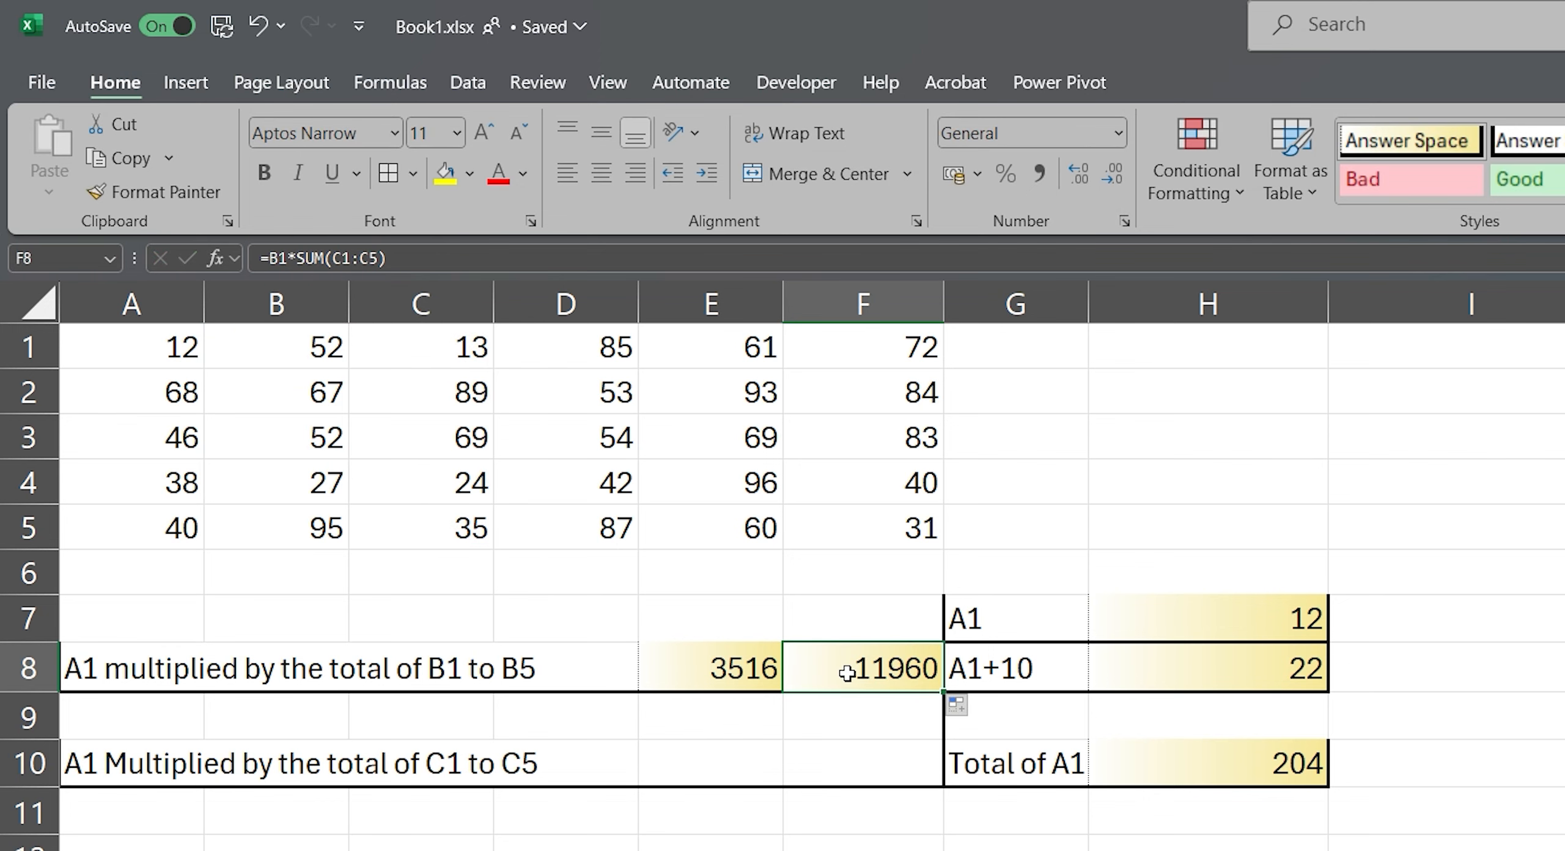
key(ctrl+z)
Step: Make the A1 reference in E8 absolute so the formula reads =$A$1*SUM(B1:B5)
click(755, 670)
click(377, 258)
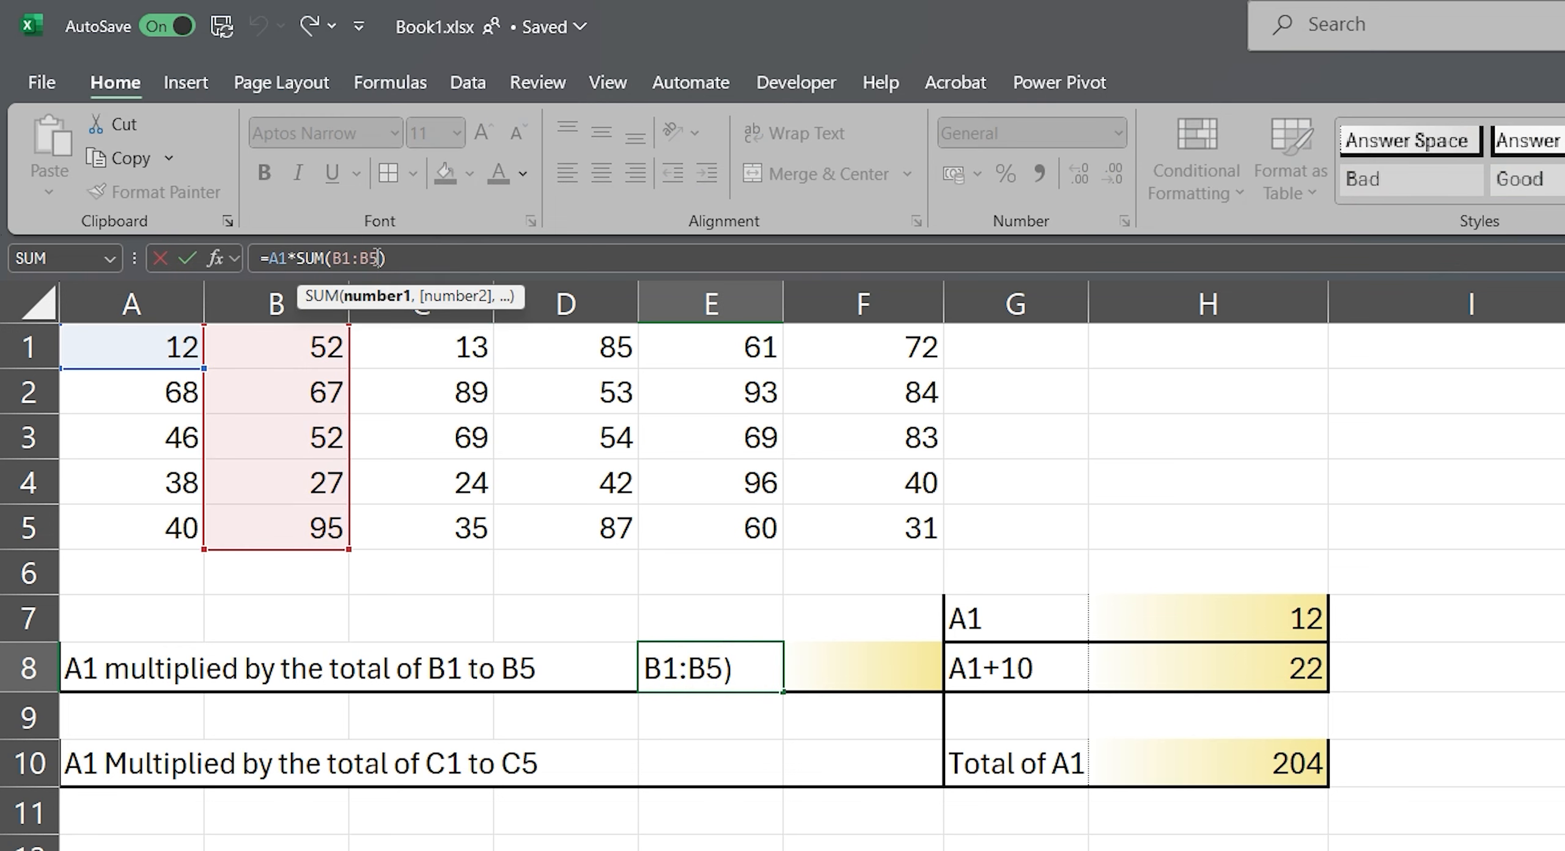
click(757, 677)
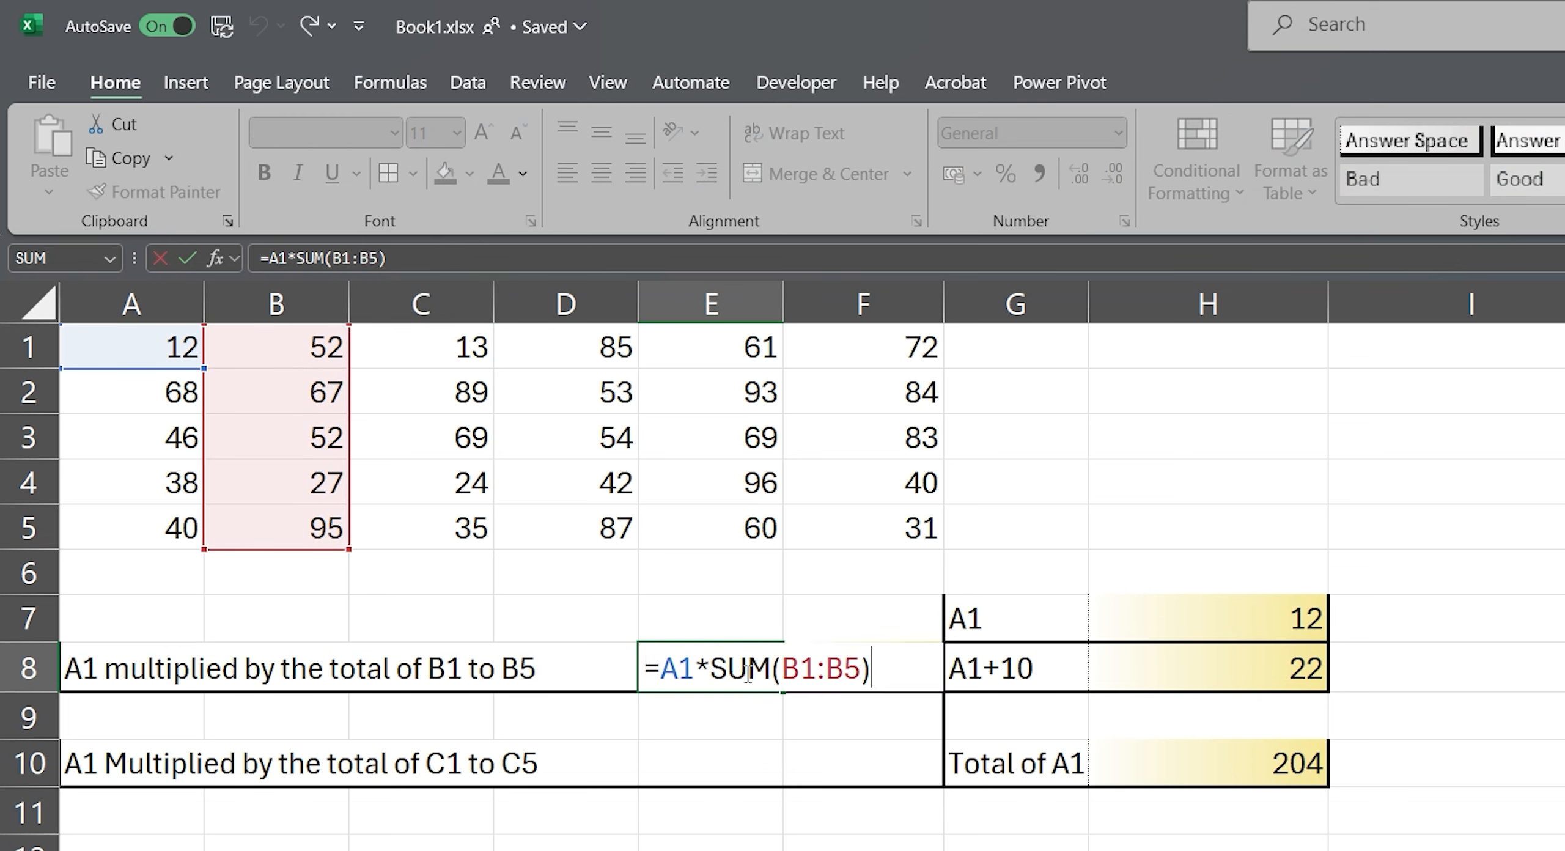
click(683, 663)
key(F4)
key(F4)
key(F4)
key(F4)
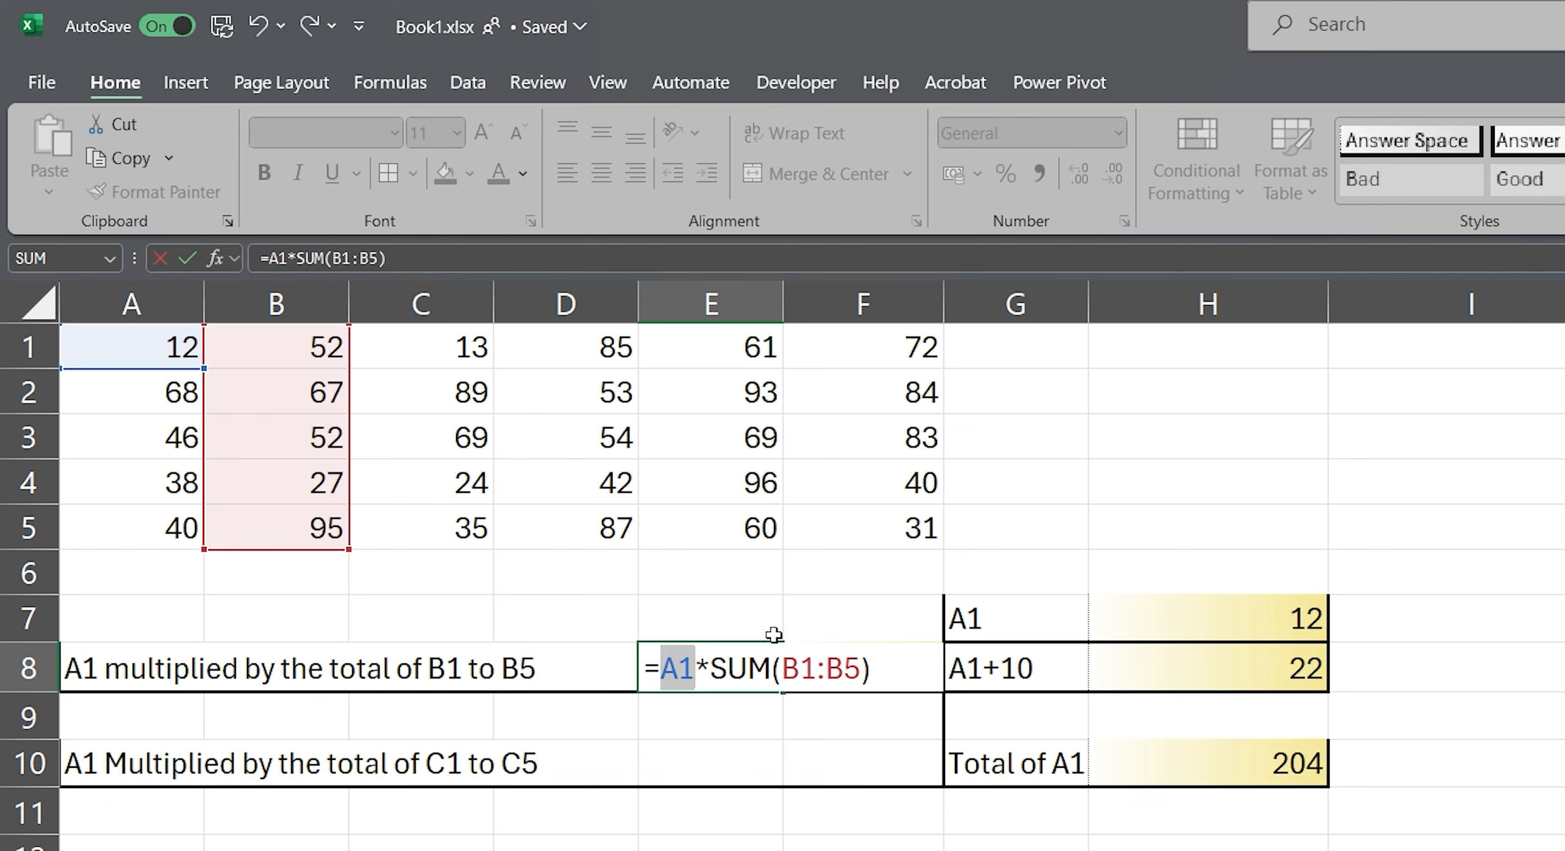
key(F4)
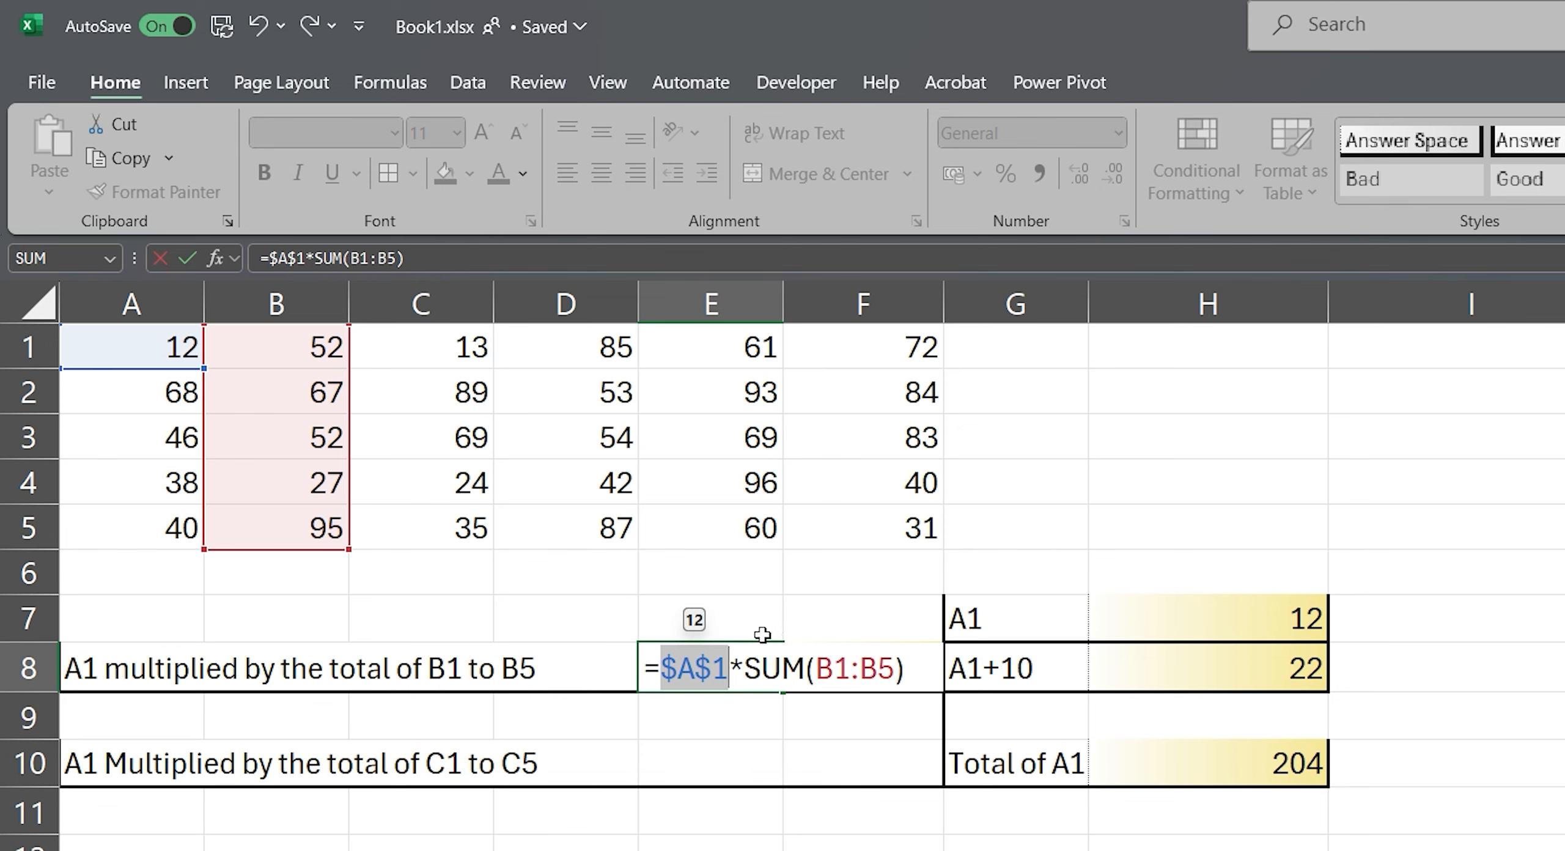
key(F4)
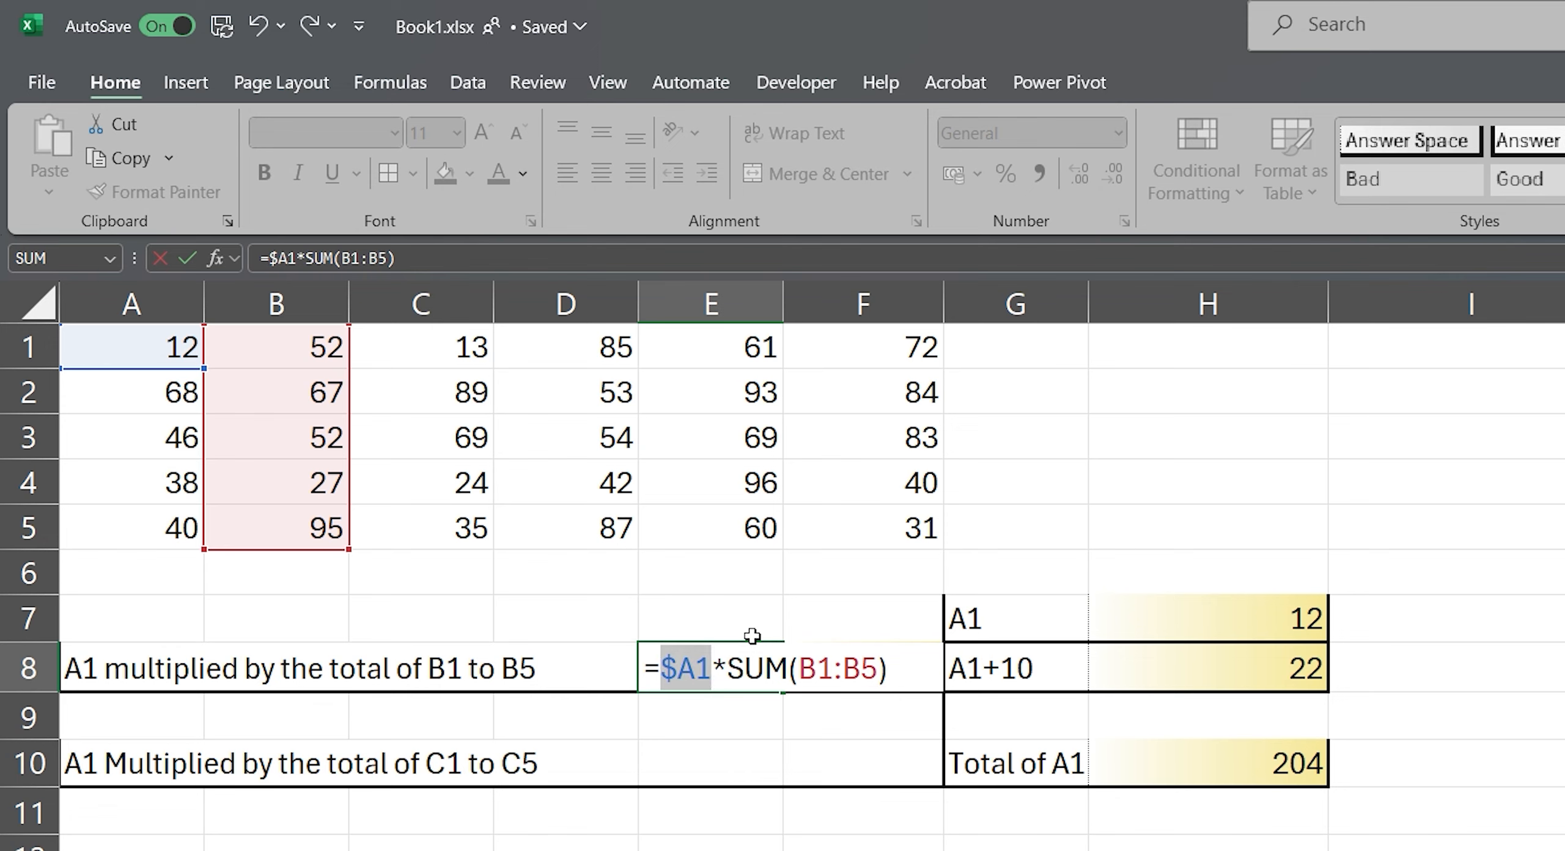
key(F4)
key(F4)
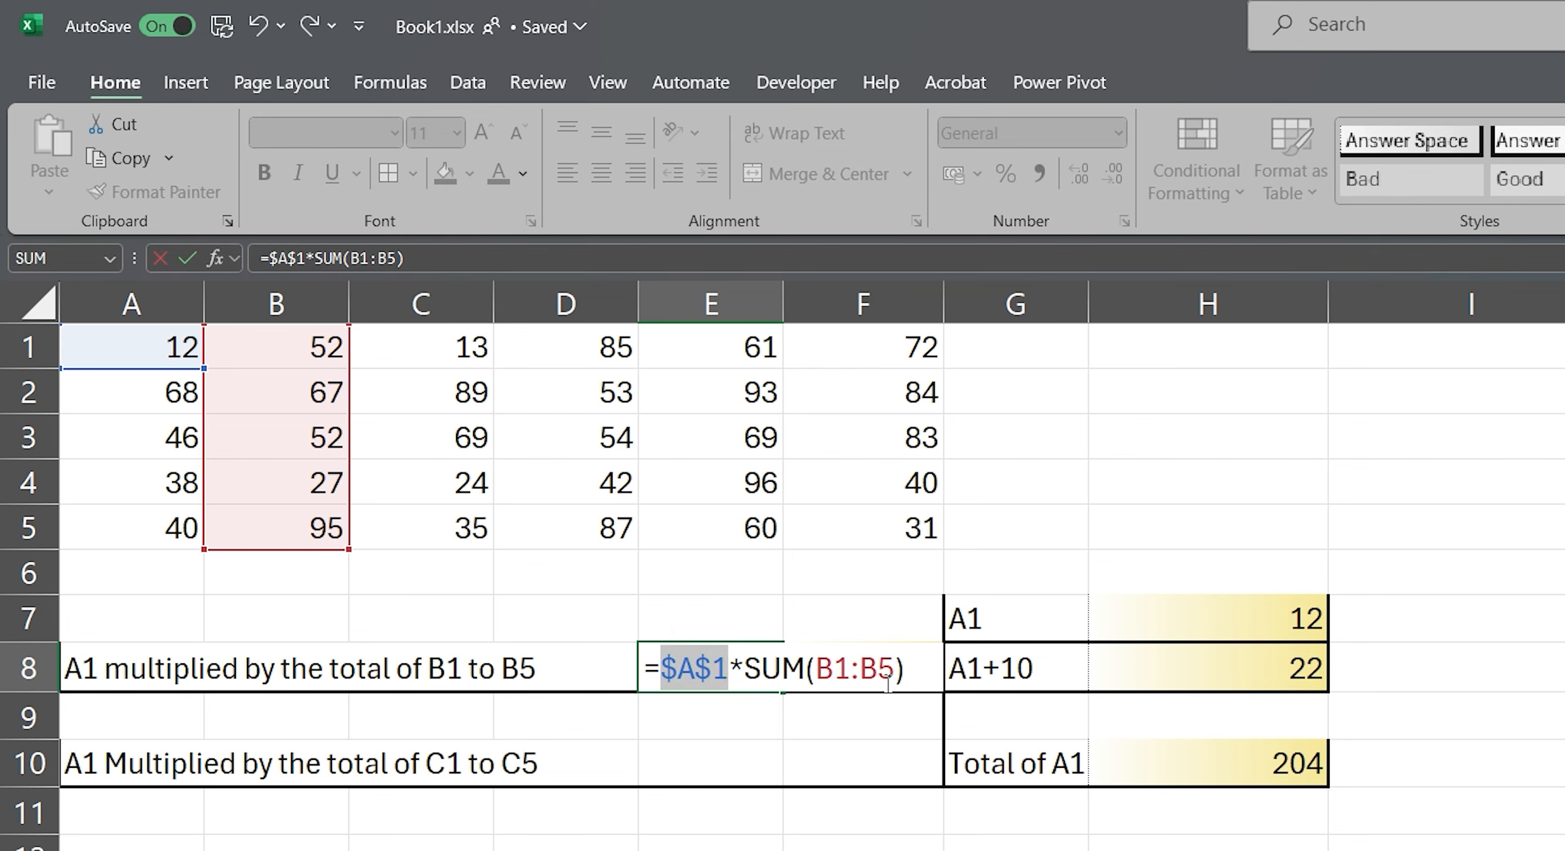
key(Return)
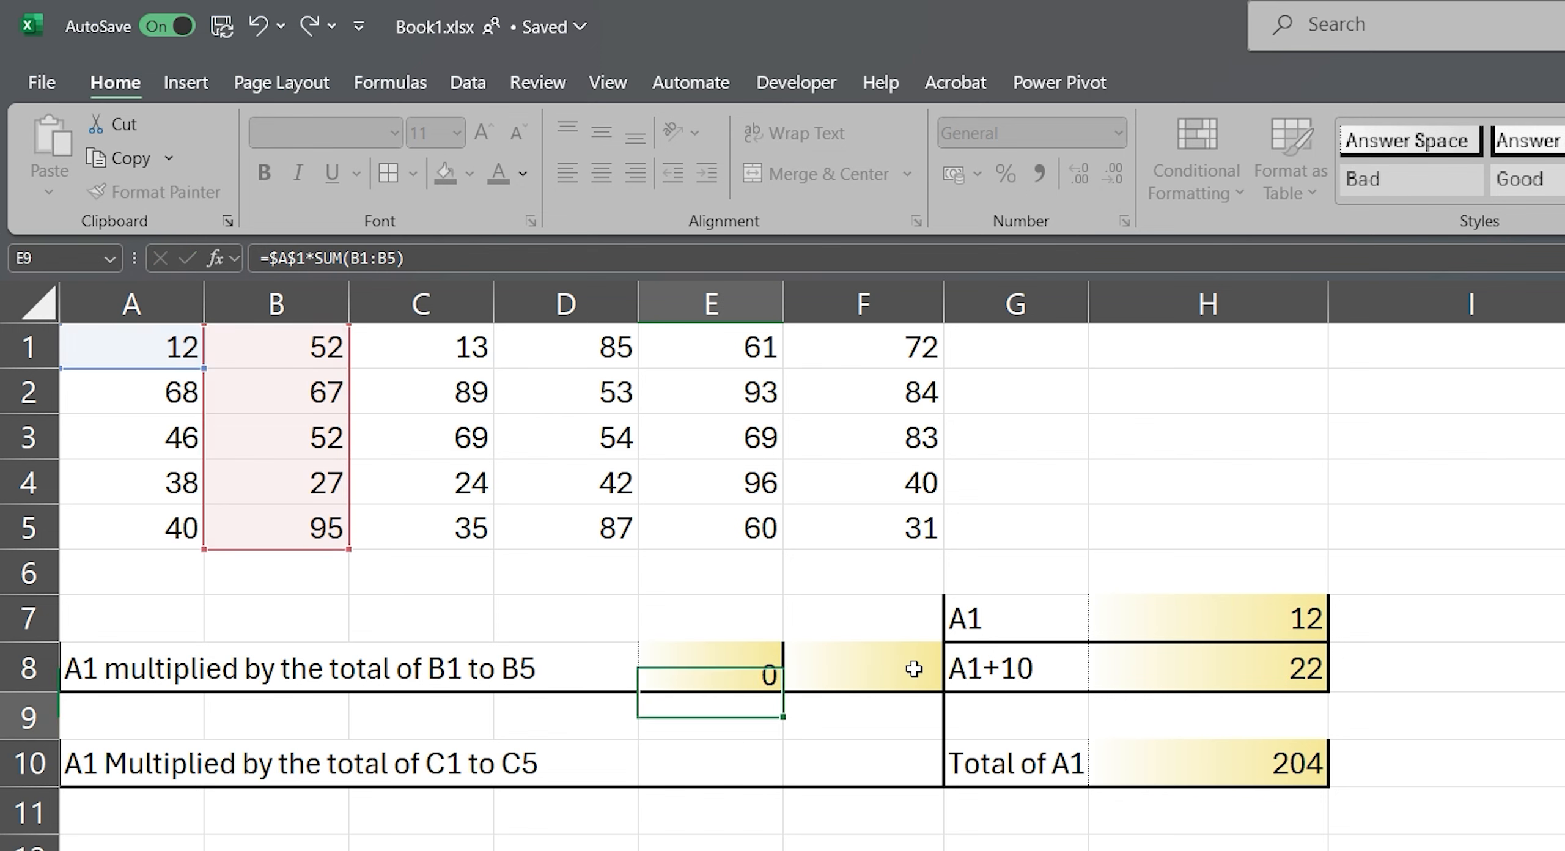
Step: Fill the E8 formula across into F8 and check which cells the copied formula references
click(754, 669)
drag(784, 692, 902, 673)
click(901, 673)
key(F2)
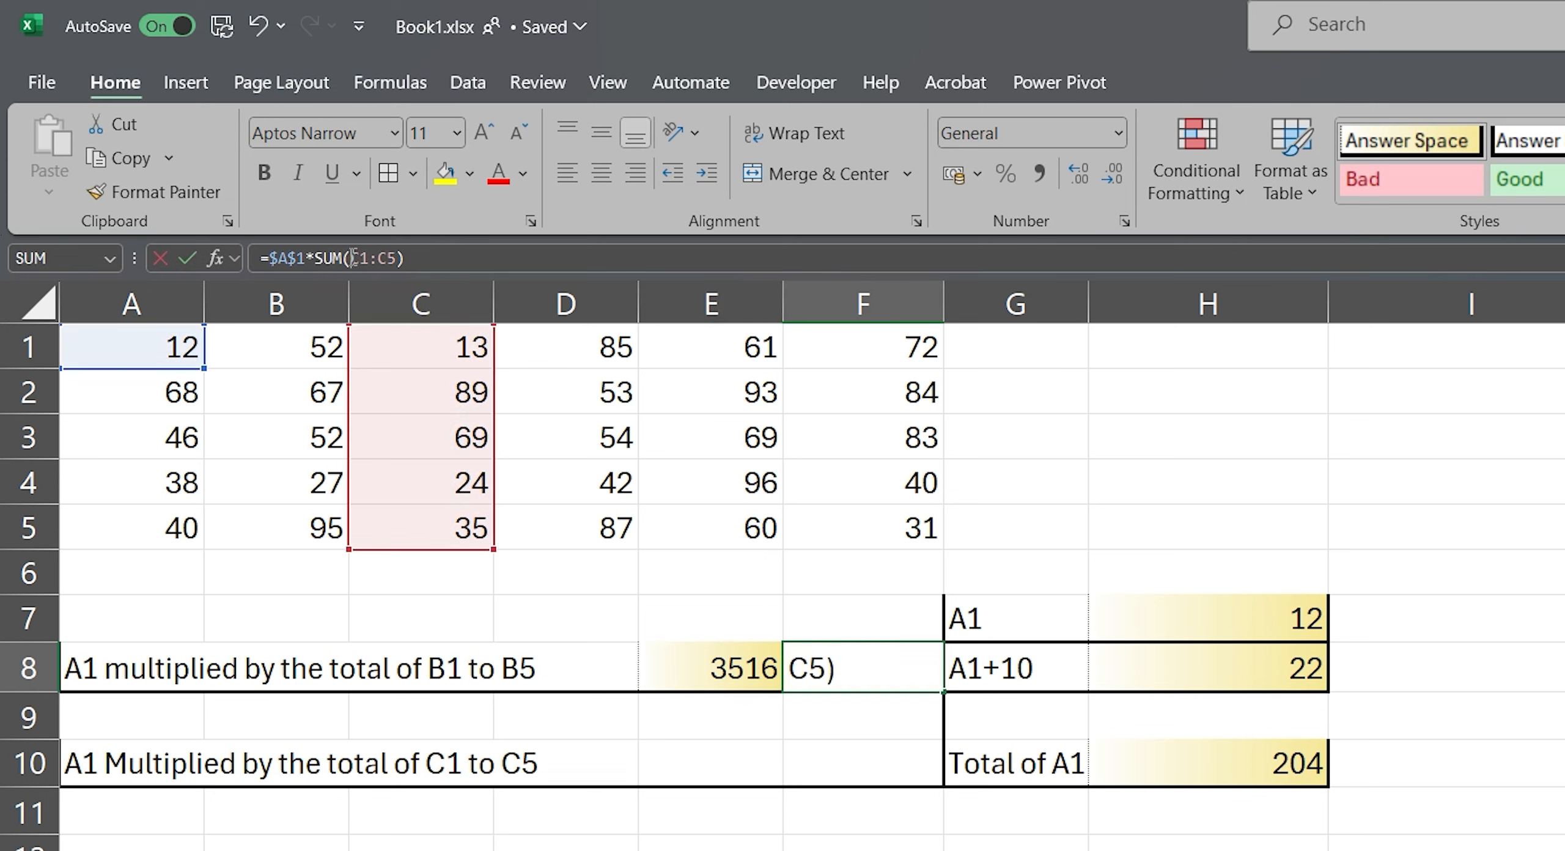
key(Left)
key(Left)
key(Left)
key(Left)
key(Left)
key(Left)
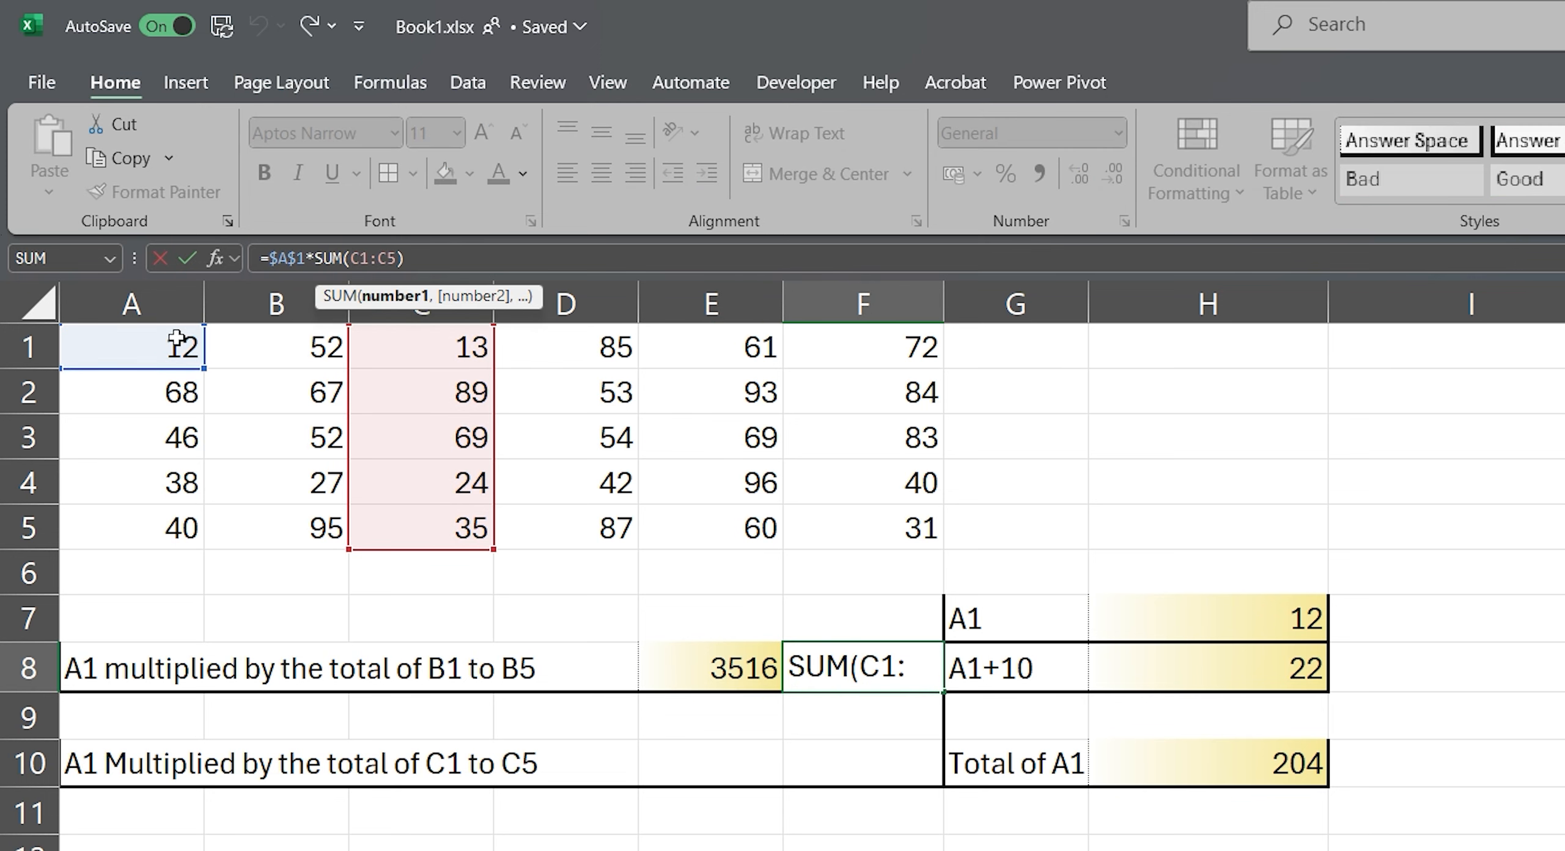
double_click(905, 664)
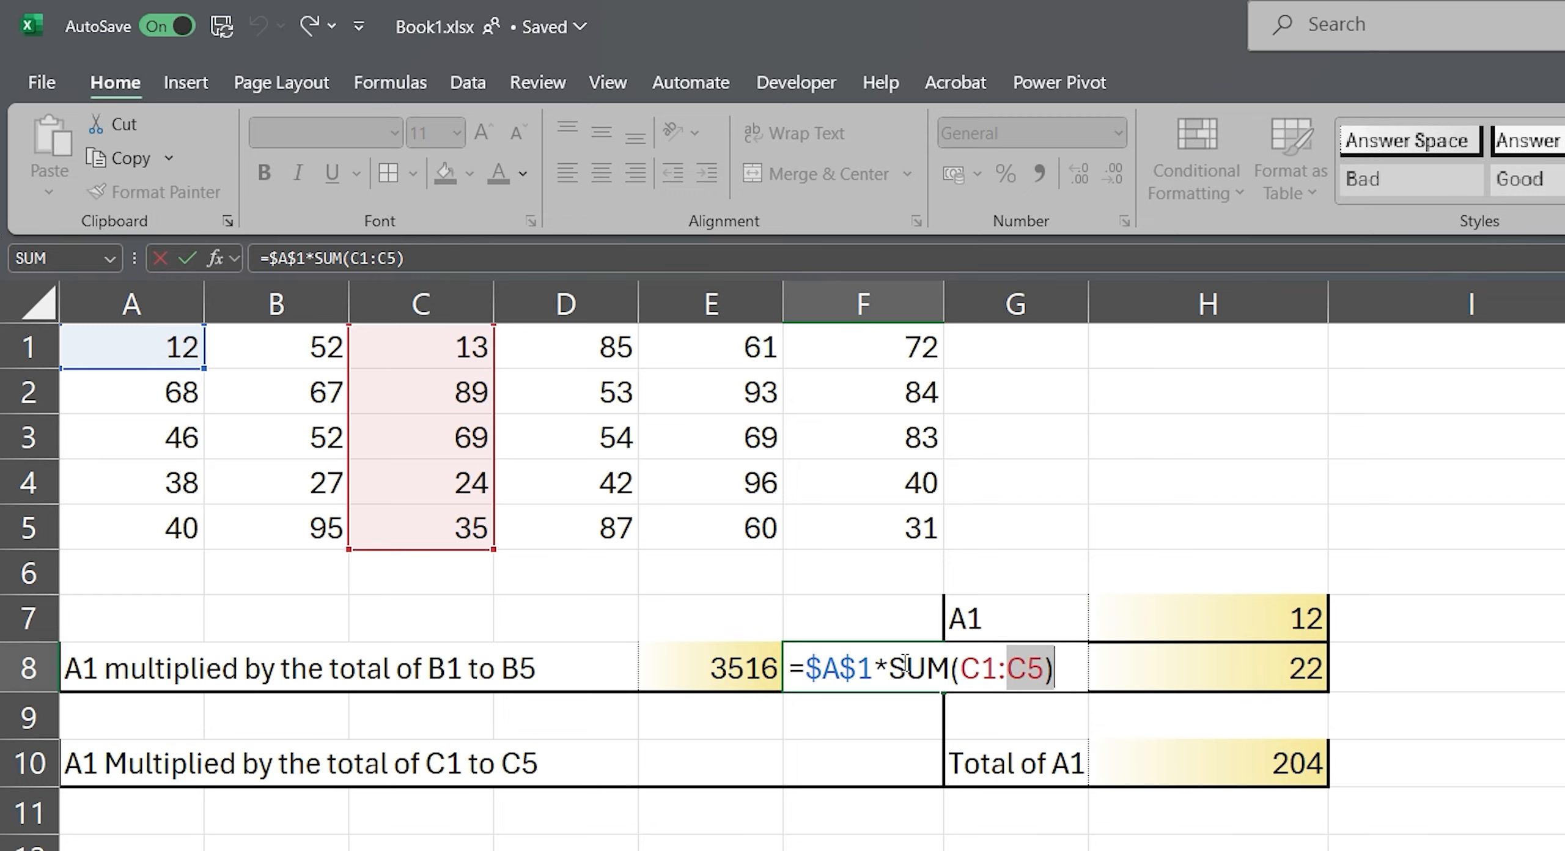
key(Return)
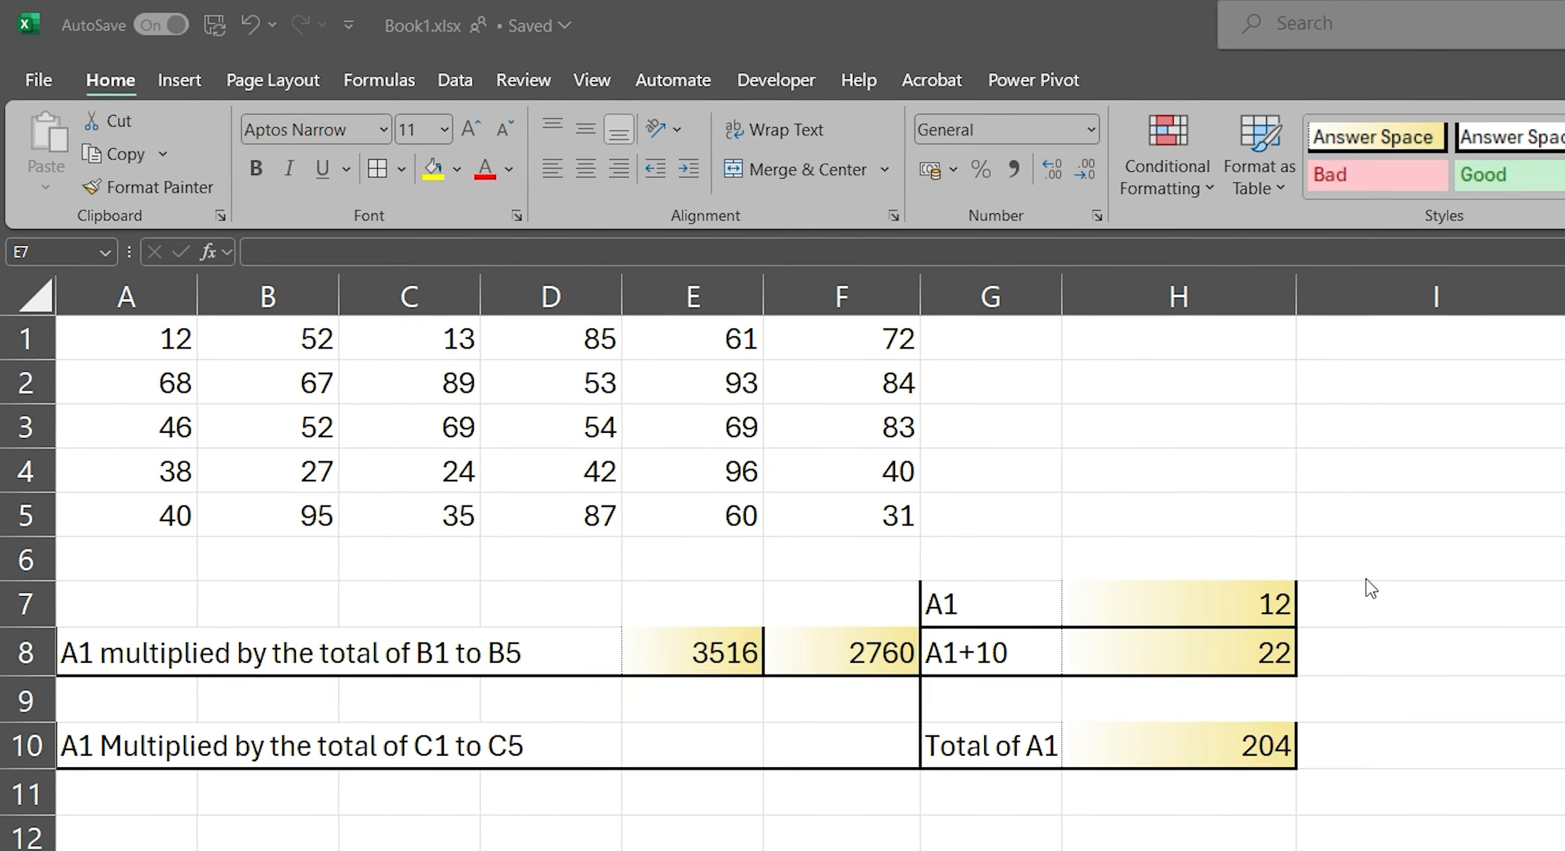
Step: Try copying the relative formula from H7 to I7, inspect its reference, and clear the contents of I7
click(1394, 584)
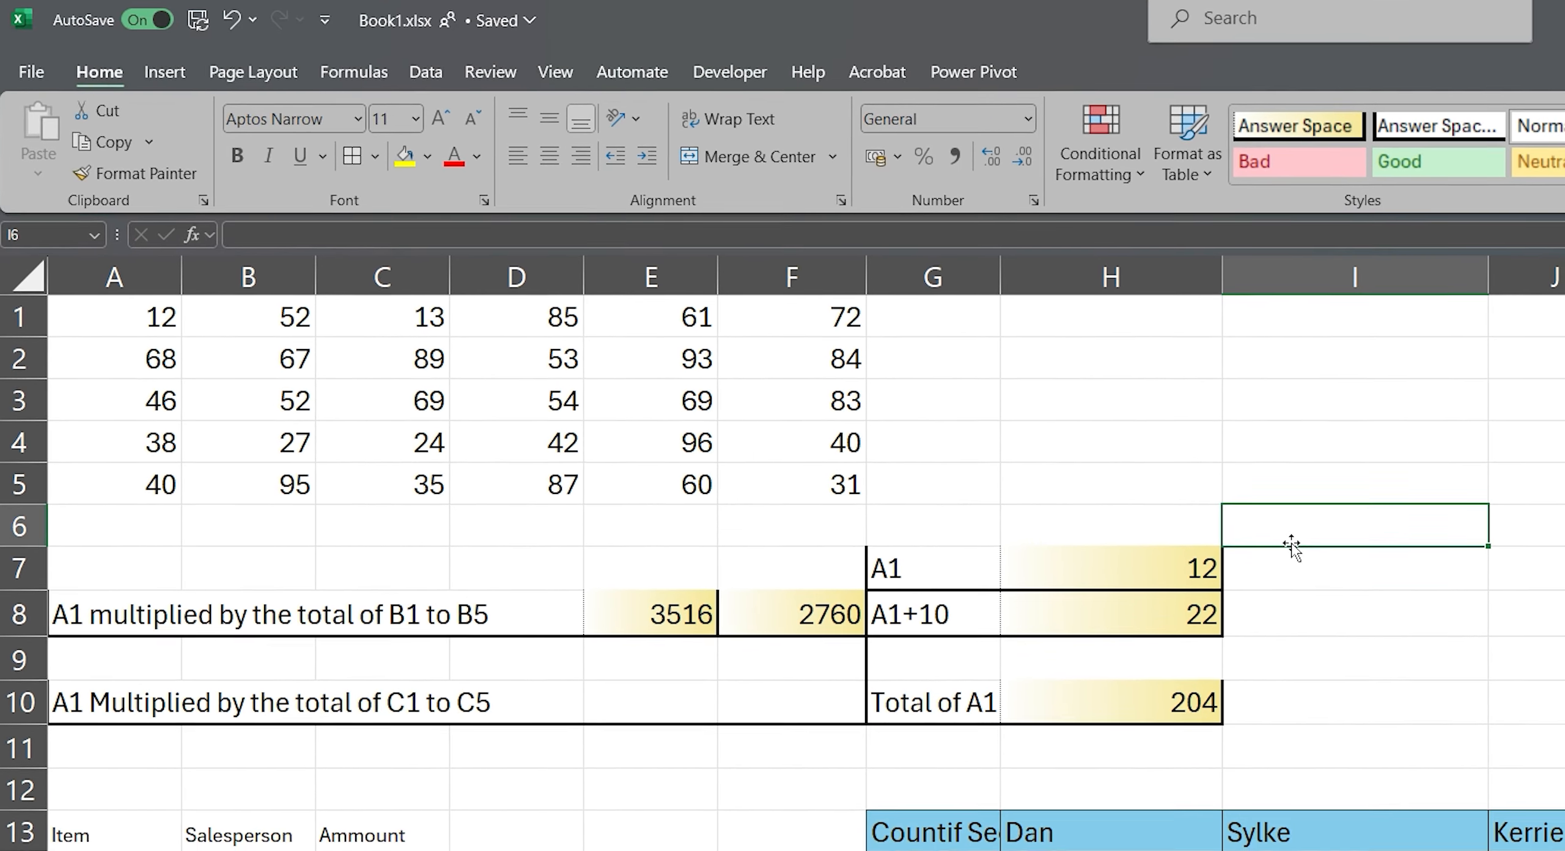
click(1201, 566)
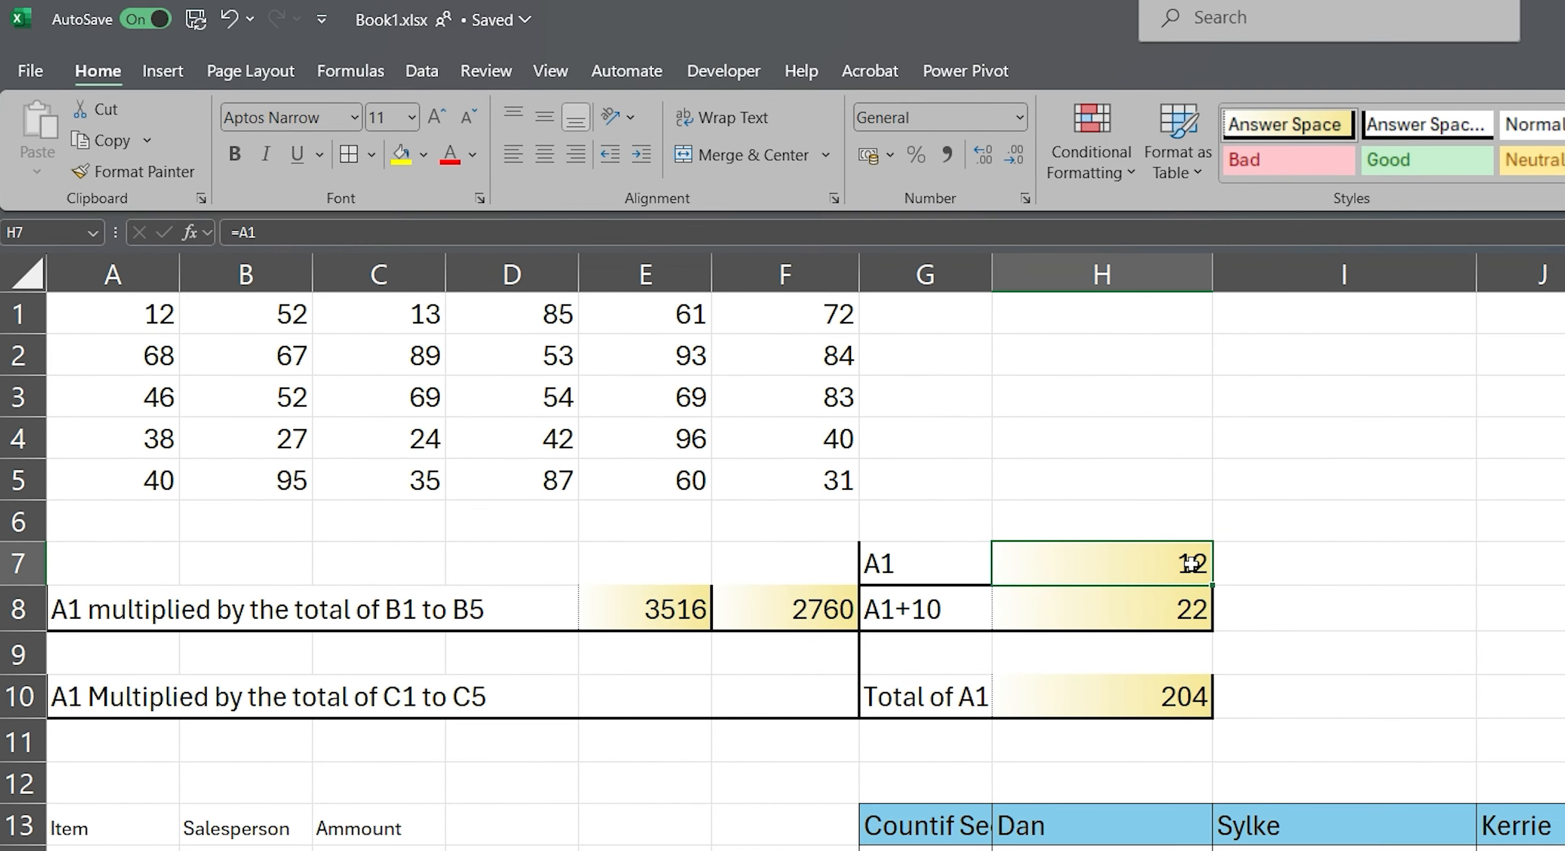
key(ctrl+c)
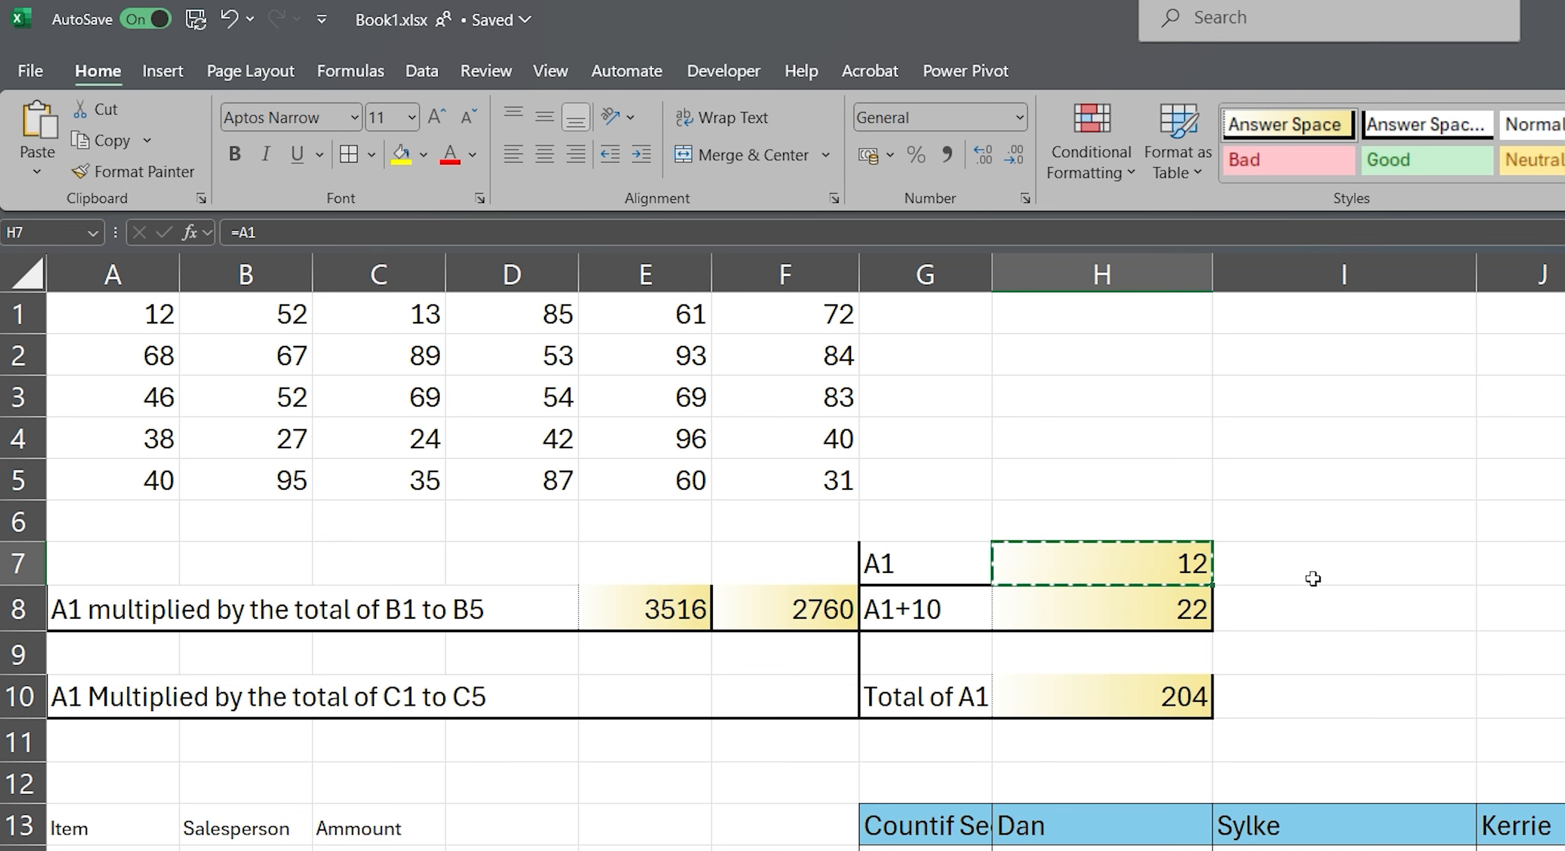
click(1338, 572)
key(ctrl+v)
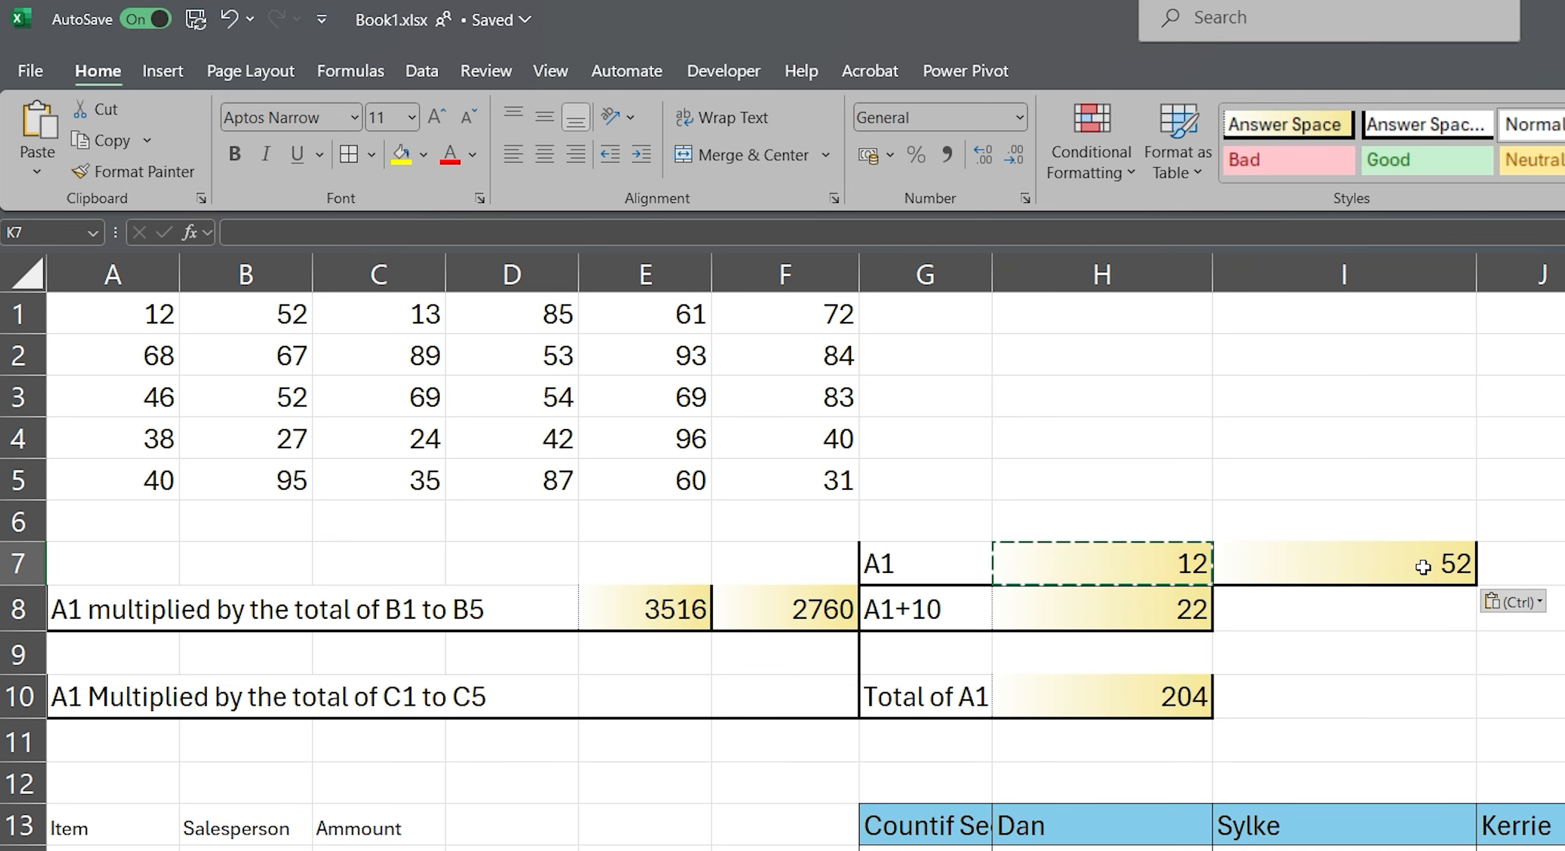
click(251, 232)
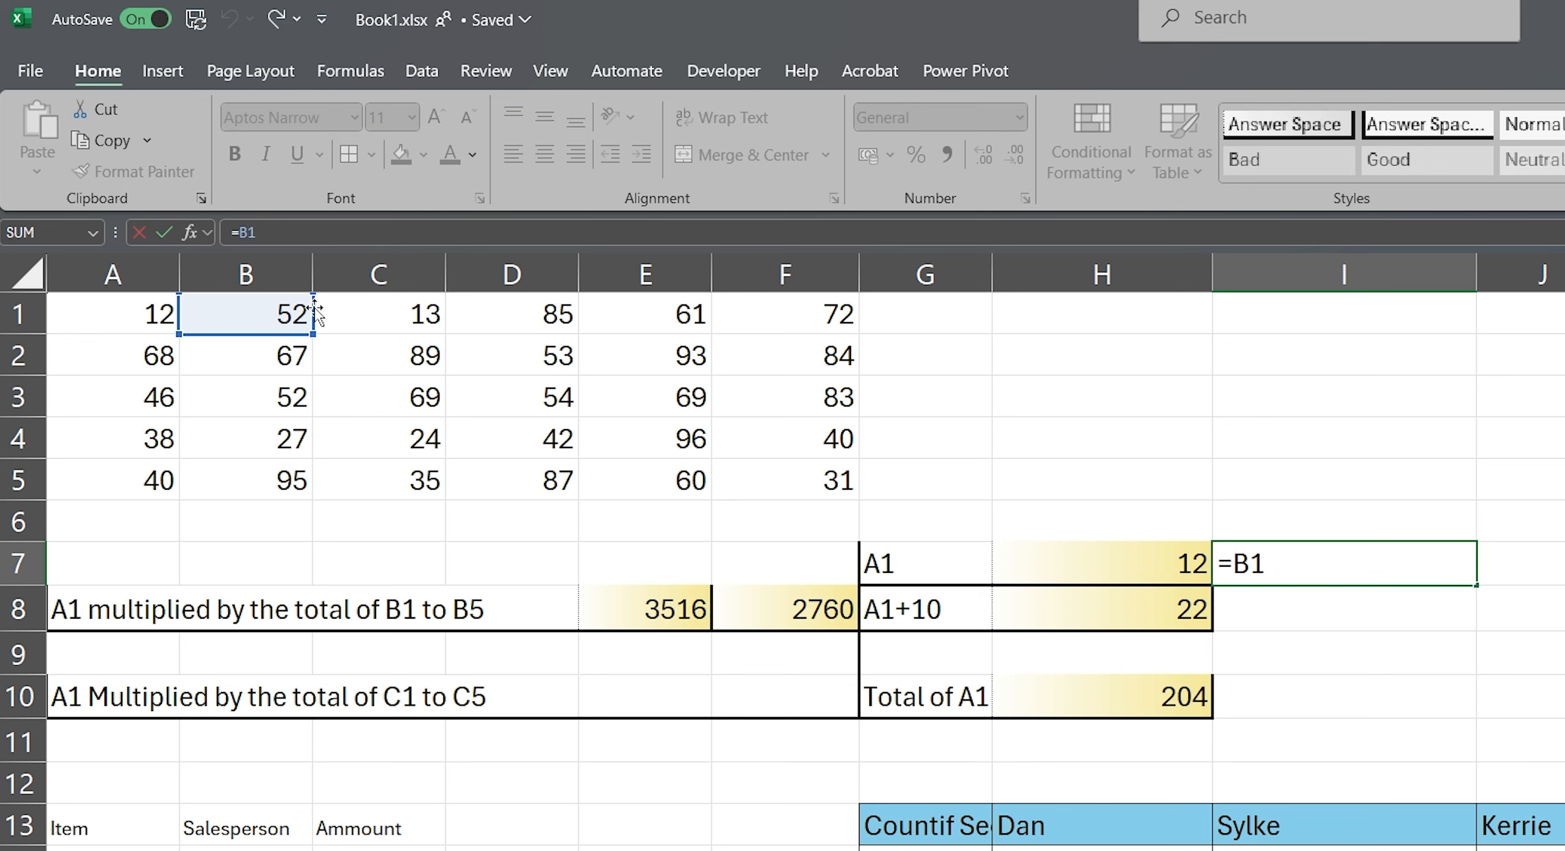
key(Escape)
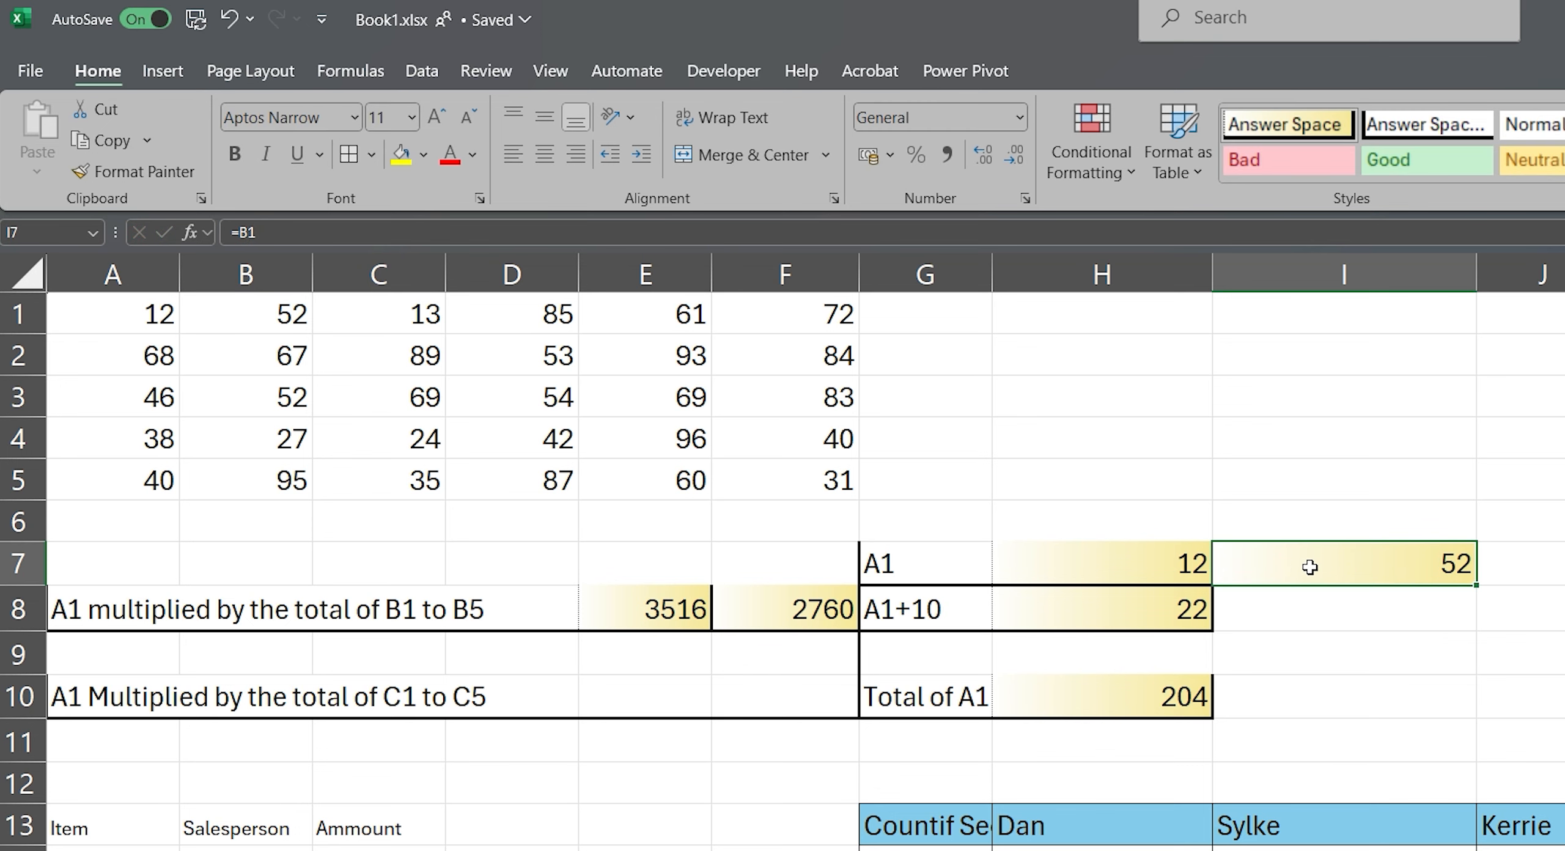
key(Delete)
Step: Change the formula in H7 to the absolute reference =$A$1 and reselect the cell
click(1186, 563)
click(279, 231)
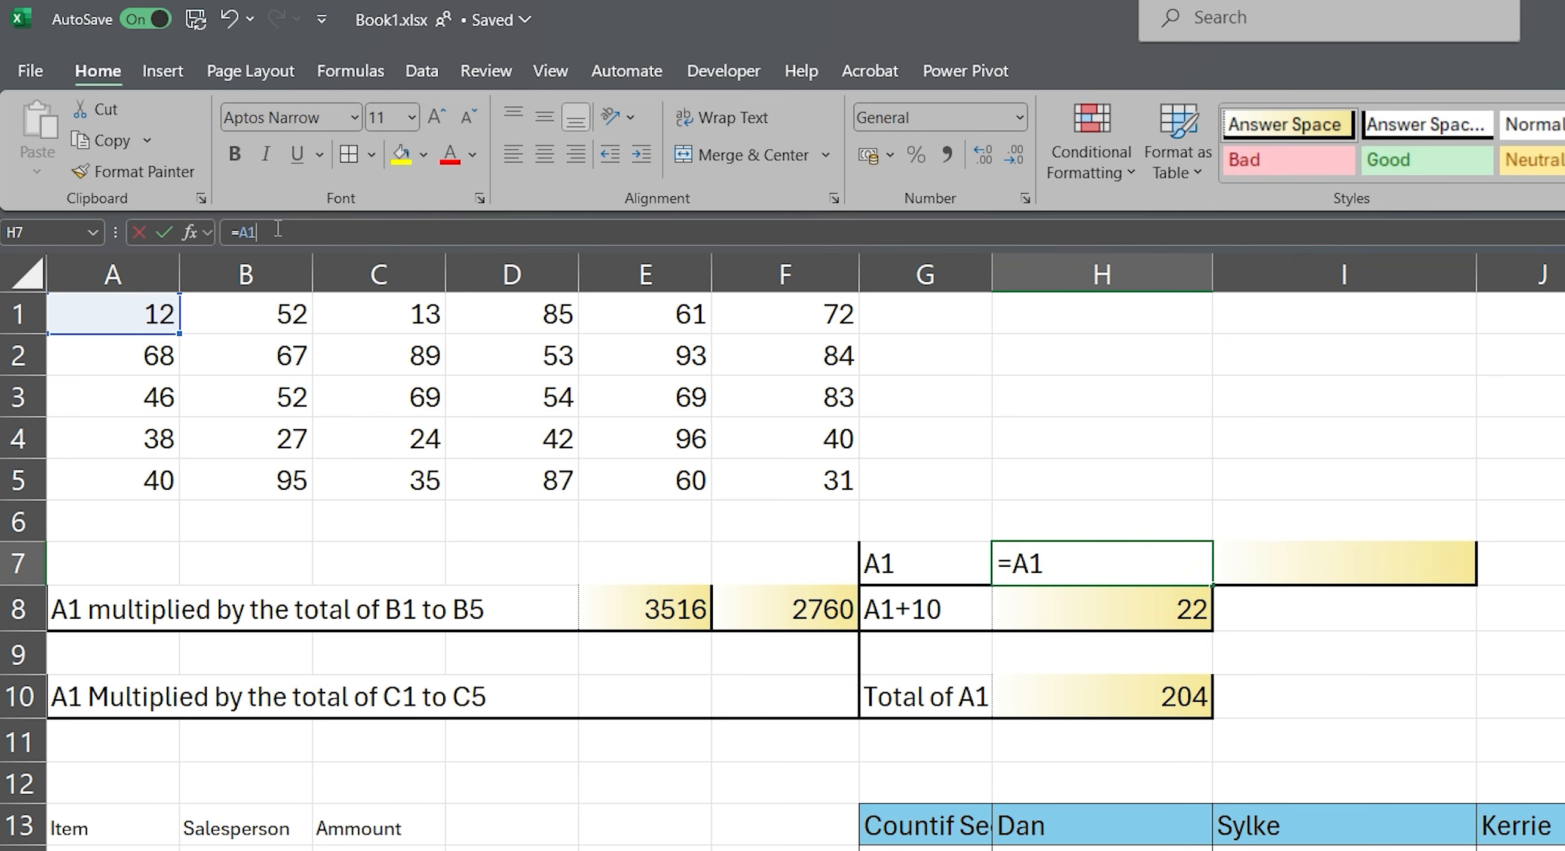
key(F4)
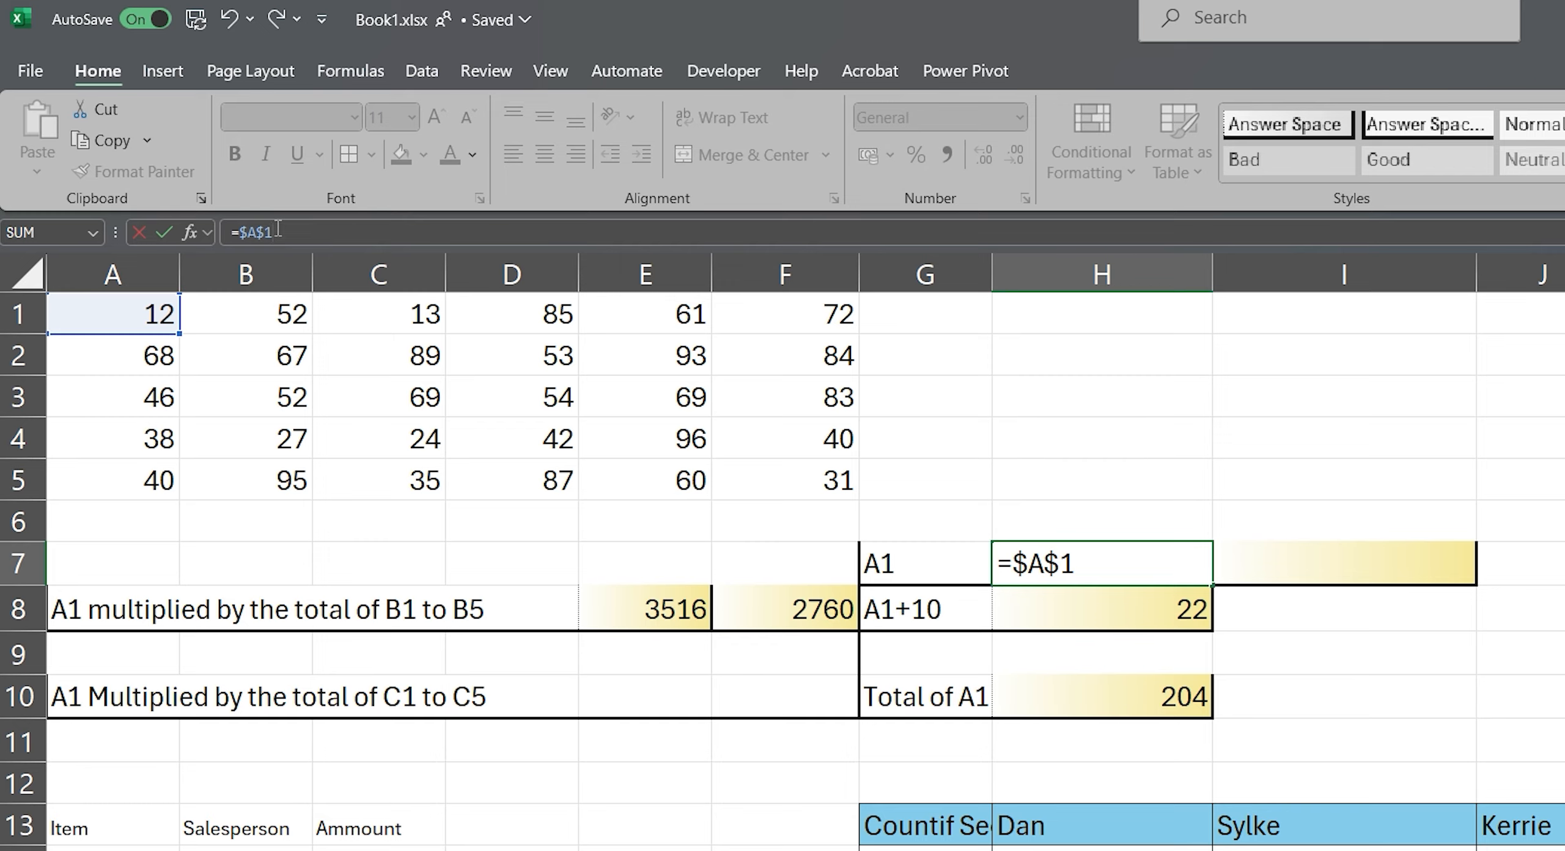
key(Return)
click(1009, 572)
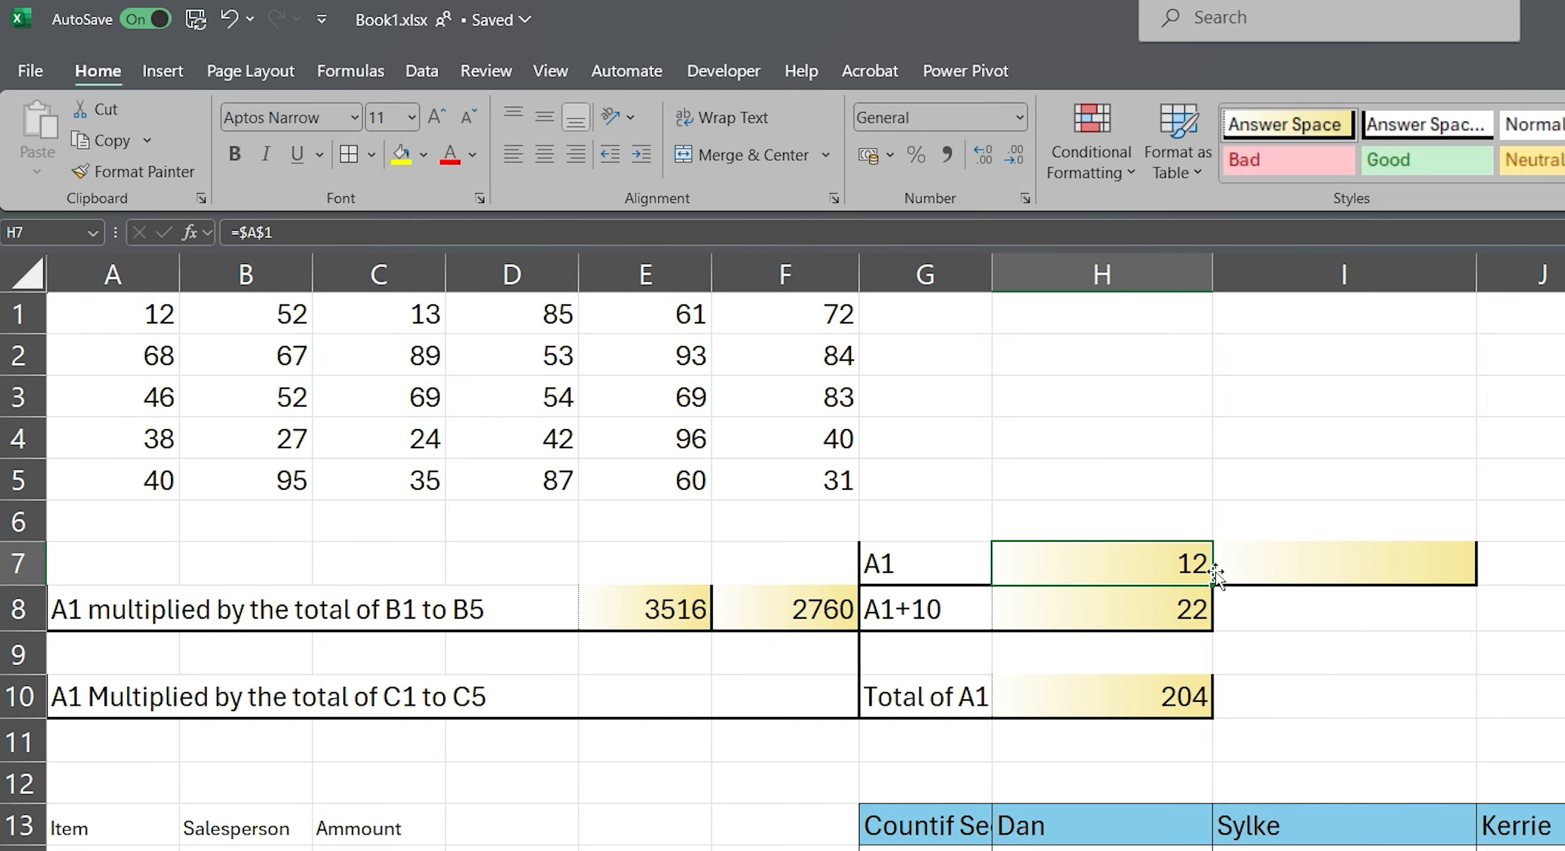
Step: Fill the absolute formula from H7 across into I7
drag(1213, 575, 1467, 578)
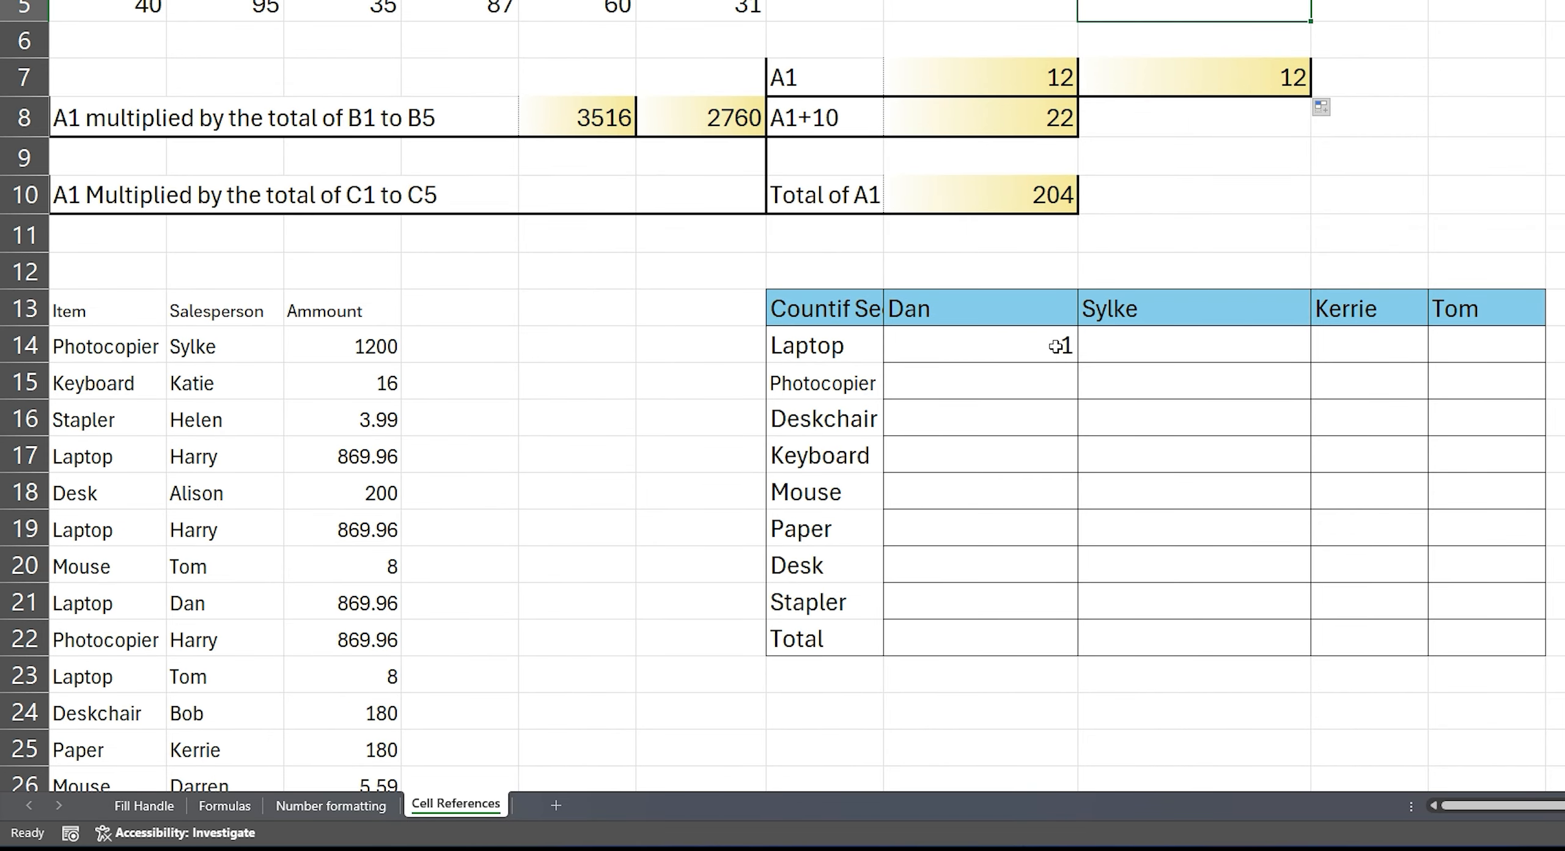
Step: Examine the mixed references $G14 and H$13 in the COUNTIFS formula in H14, leaving the formula as it is
click(1056, 346)
key(F2)
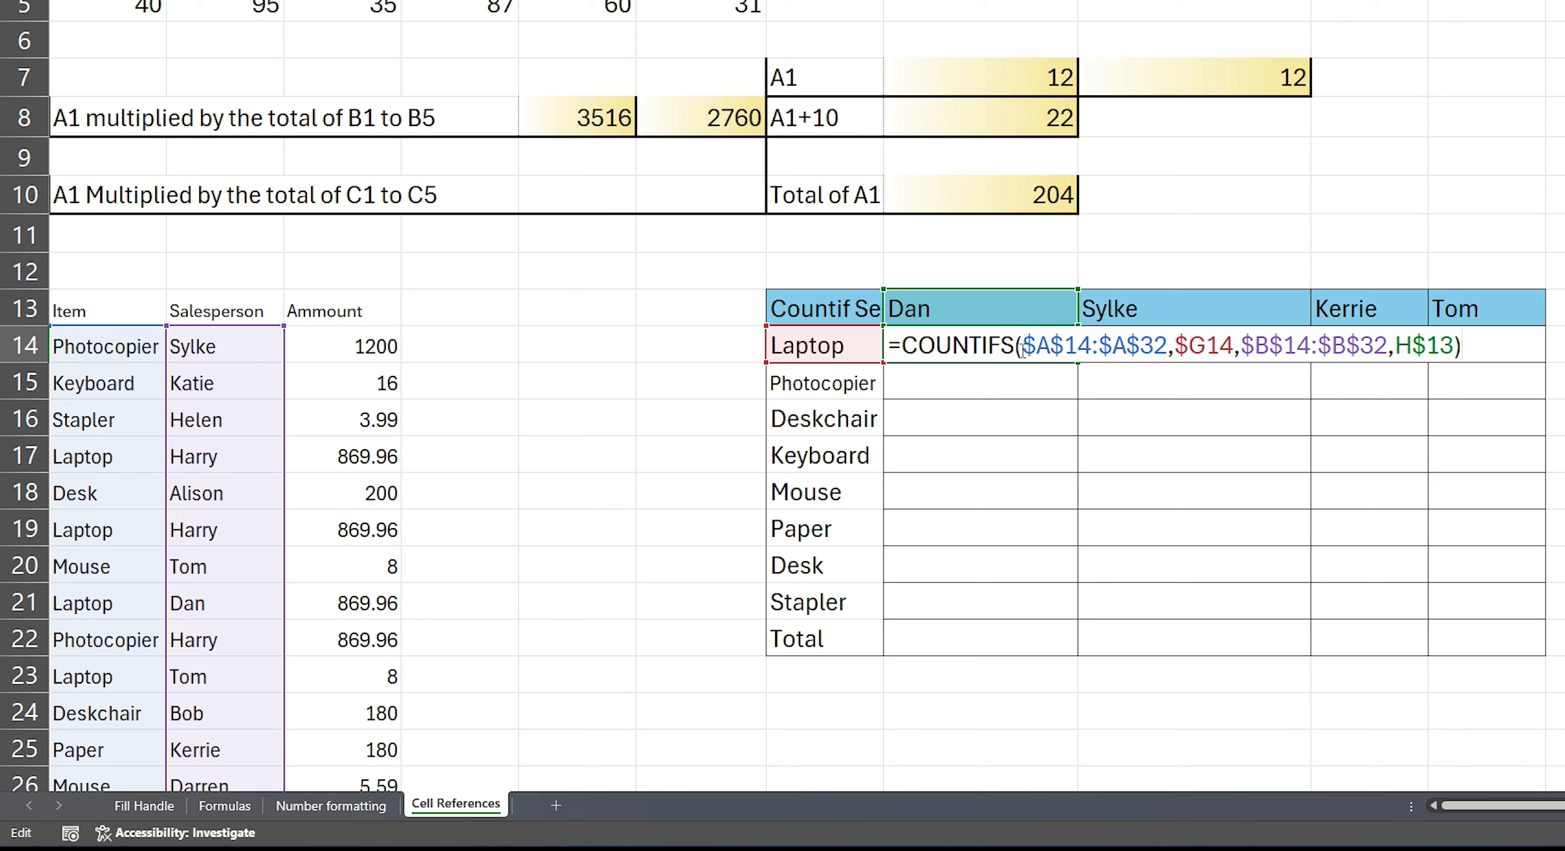
drag(1234, 345, 1175, 345)
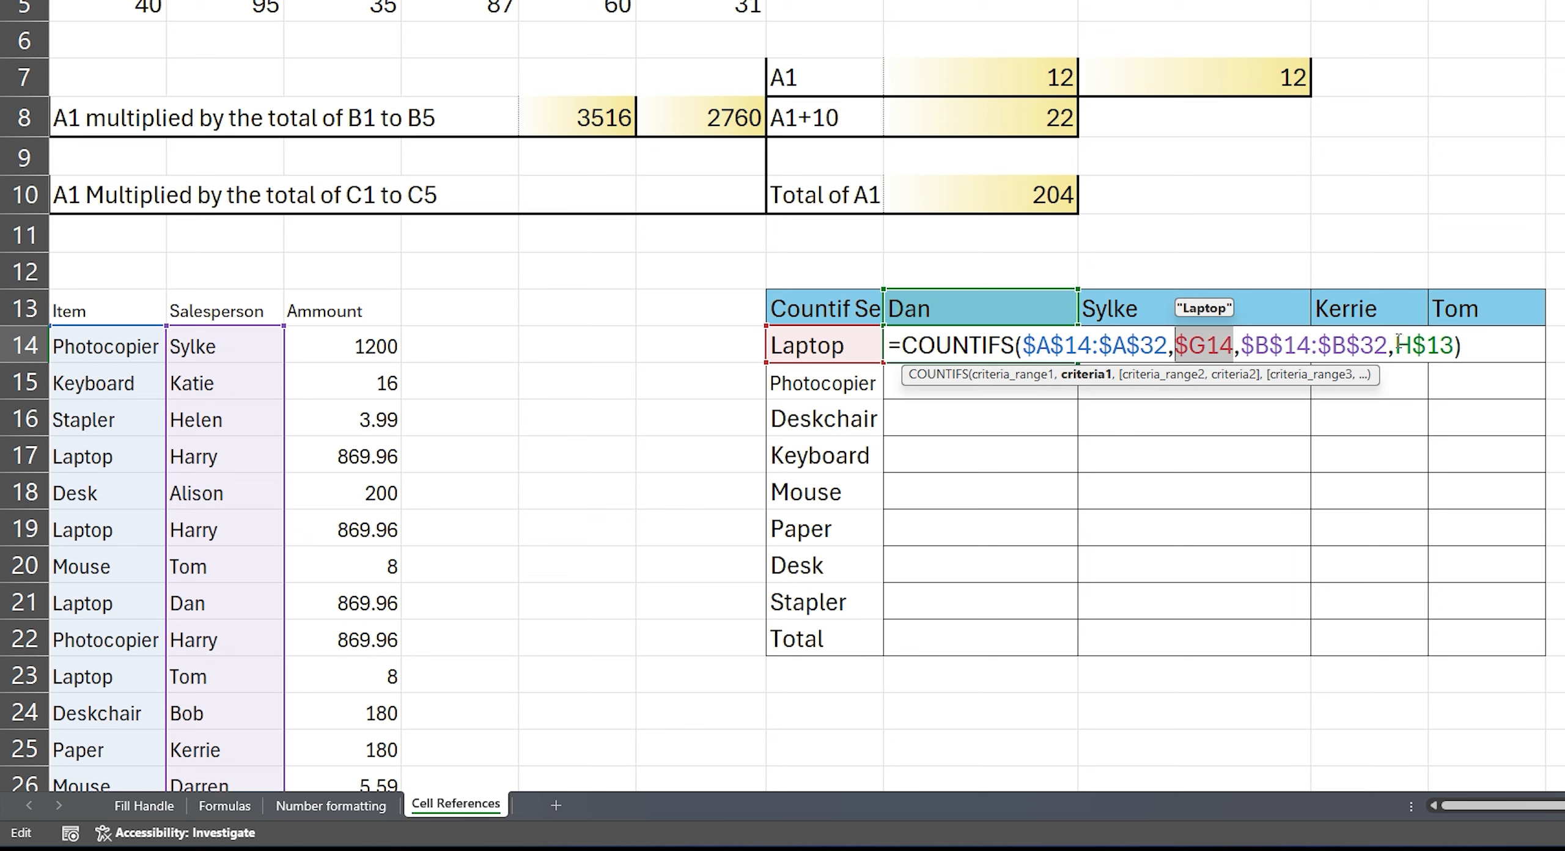
drag(1396, 346, 1455, 345)
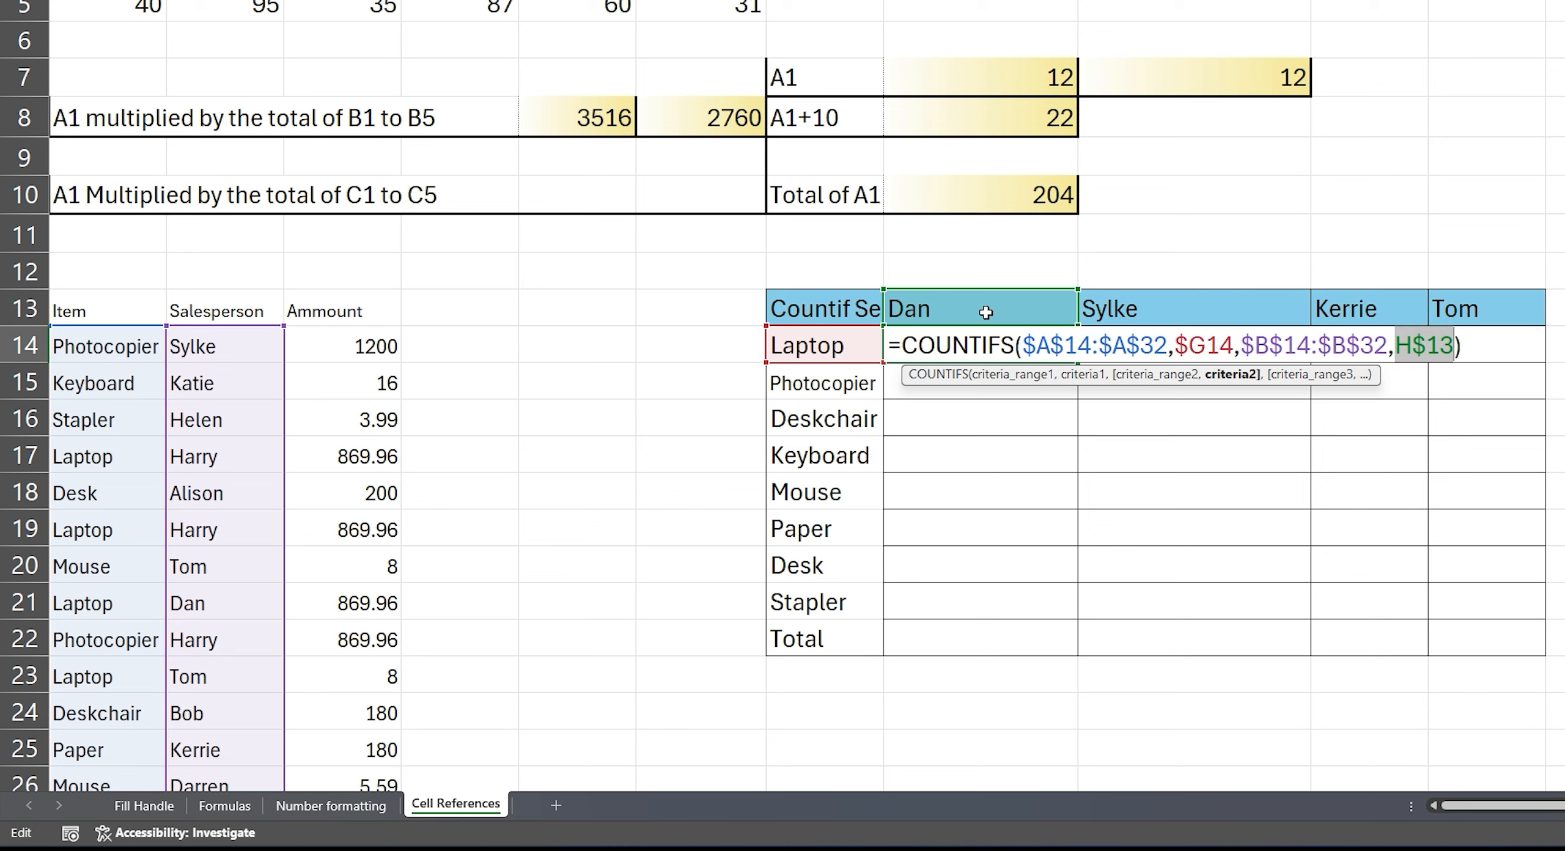
key(Return)
Step: Fill the COUNTIFS formula from H14 through H14:K21 and check which cells the copied formula in K18 references
click(1009, 346)
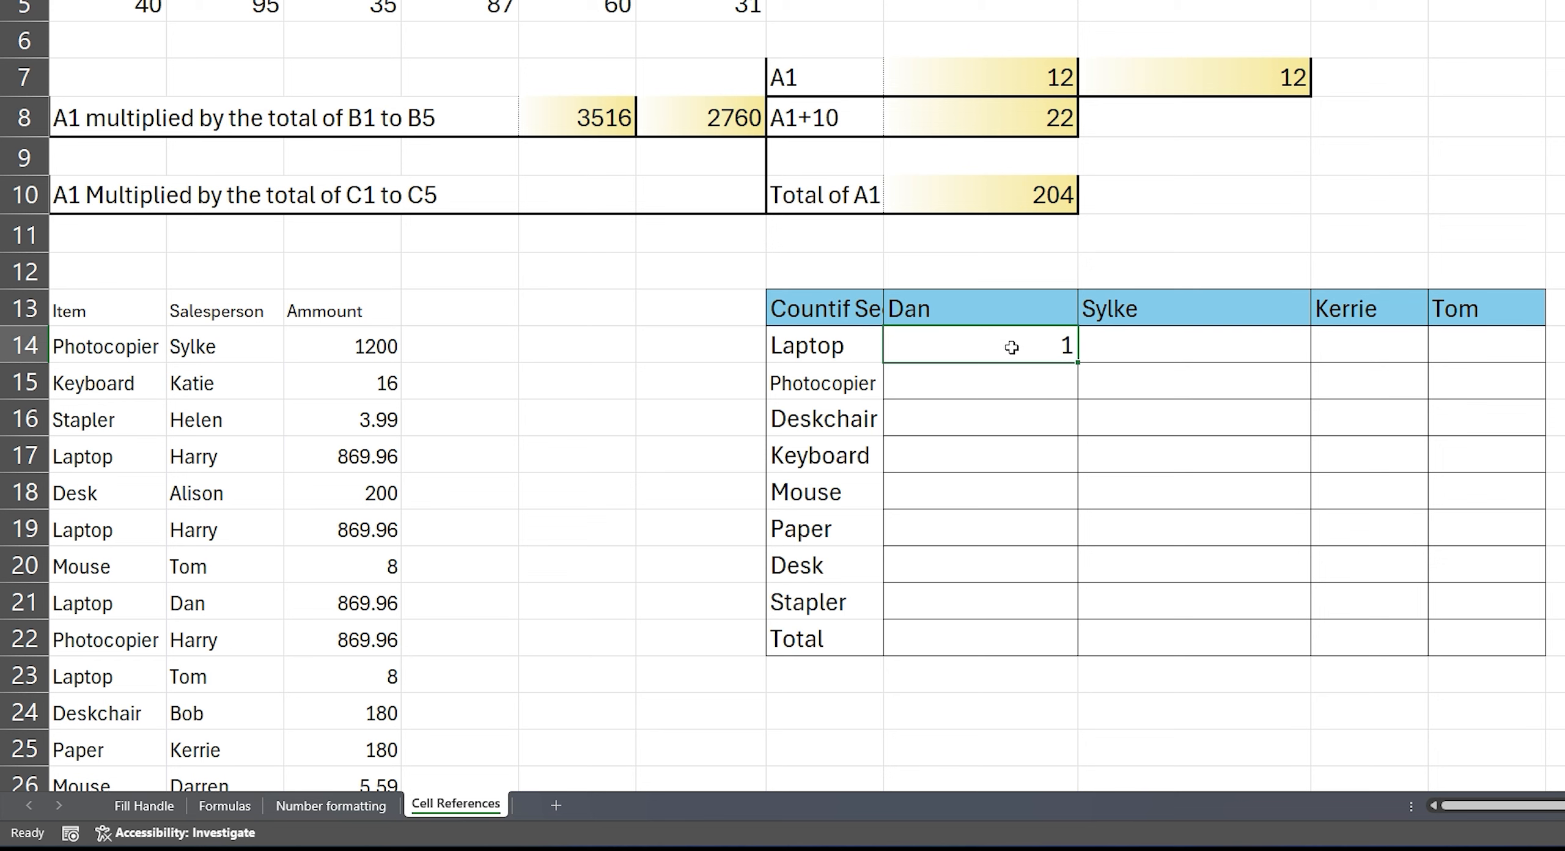
drag(1076, 362, 1507, 618)
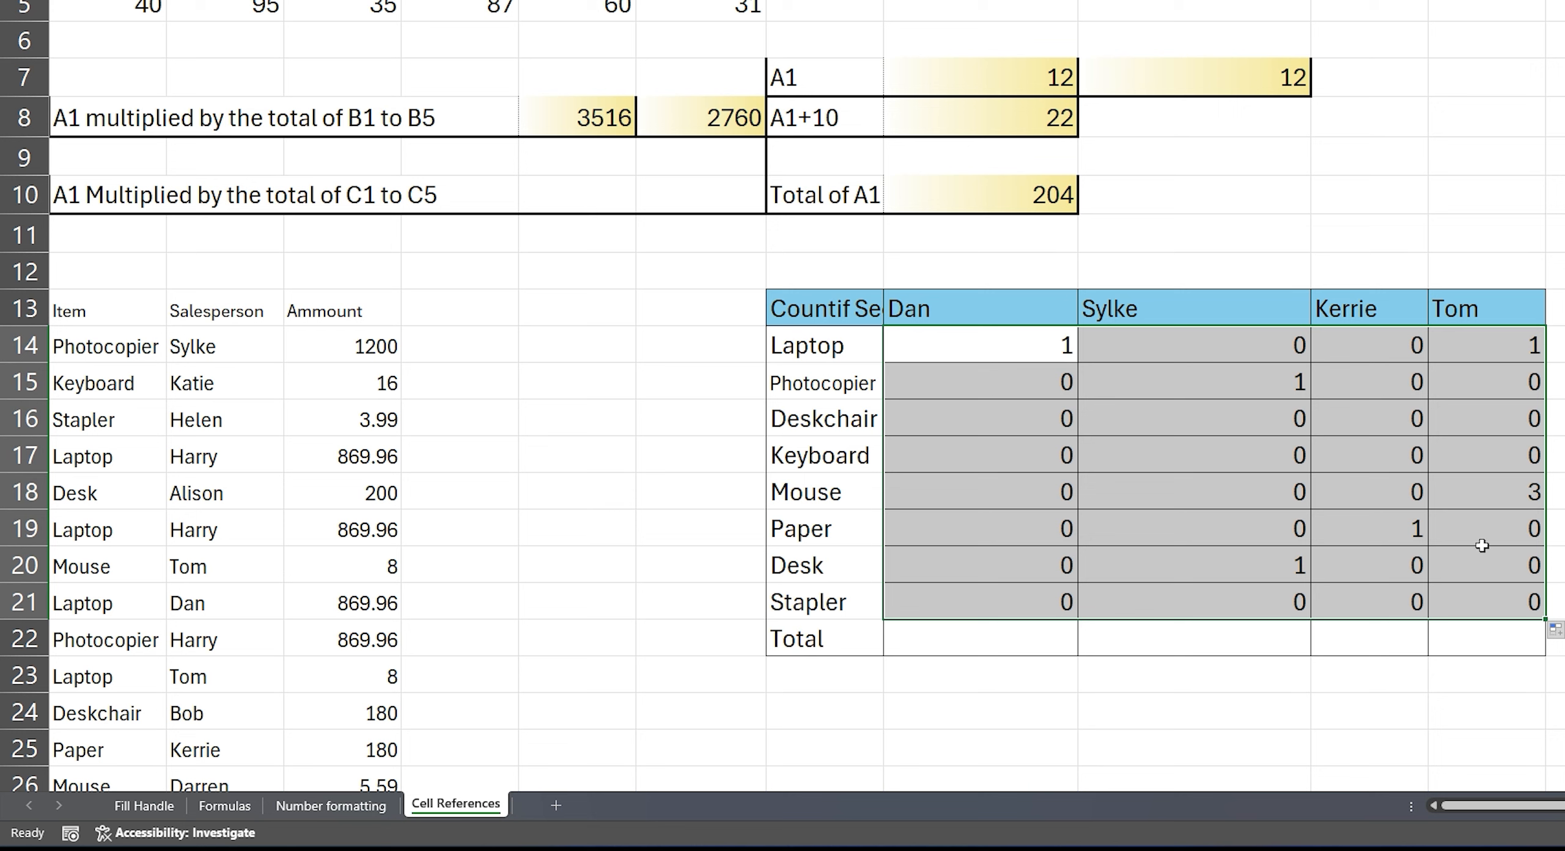
click(1492, 487)
key(F2)
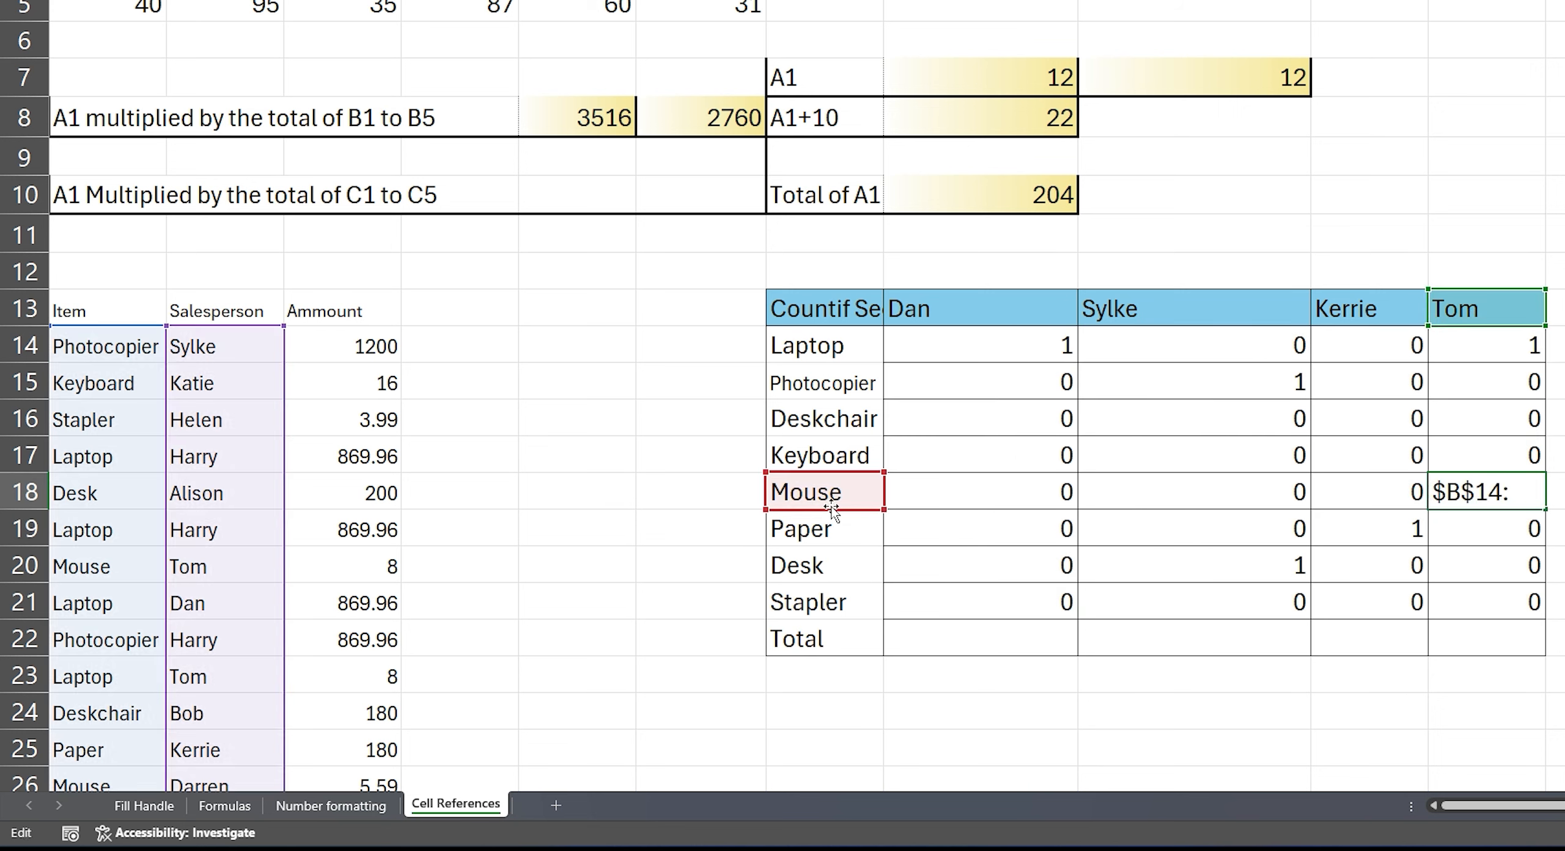
key(Escape)
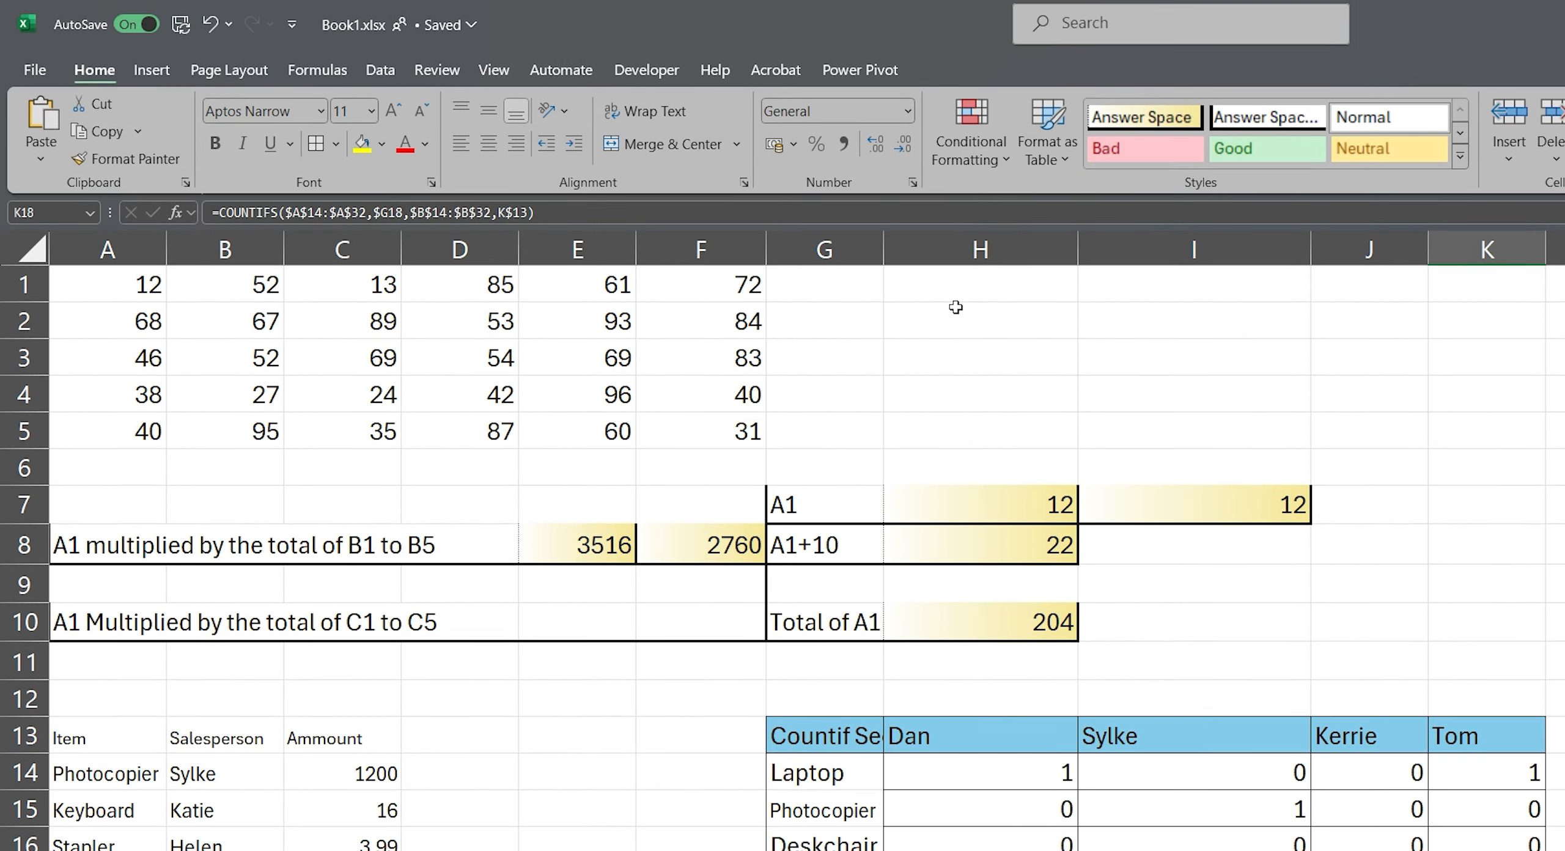
Step: Enter a SUM formula in H2 that totals three separate column ranges: =SUM(A1:A5,B1:B5,E1:E5)
click(972, 172)
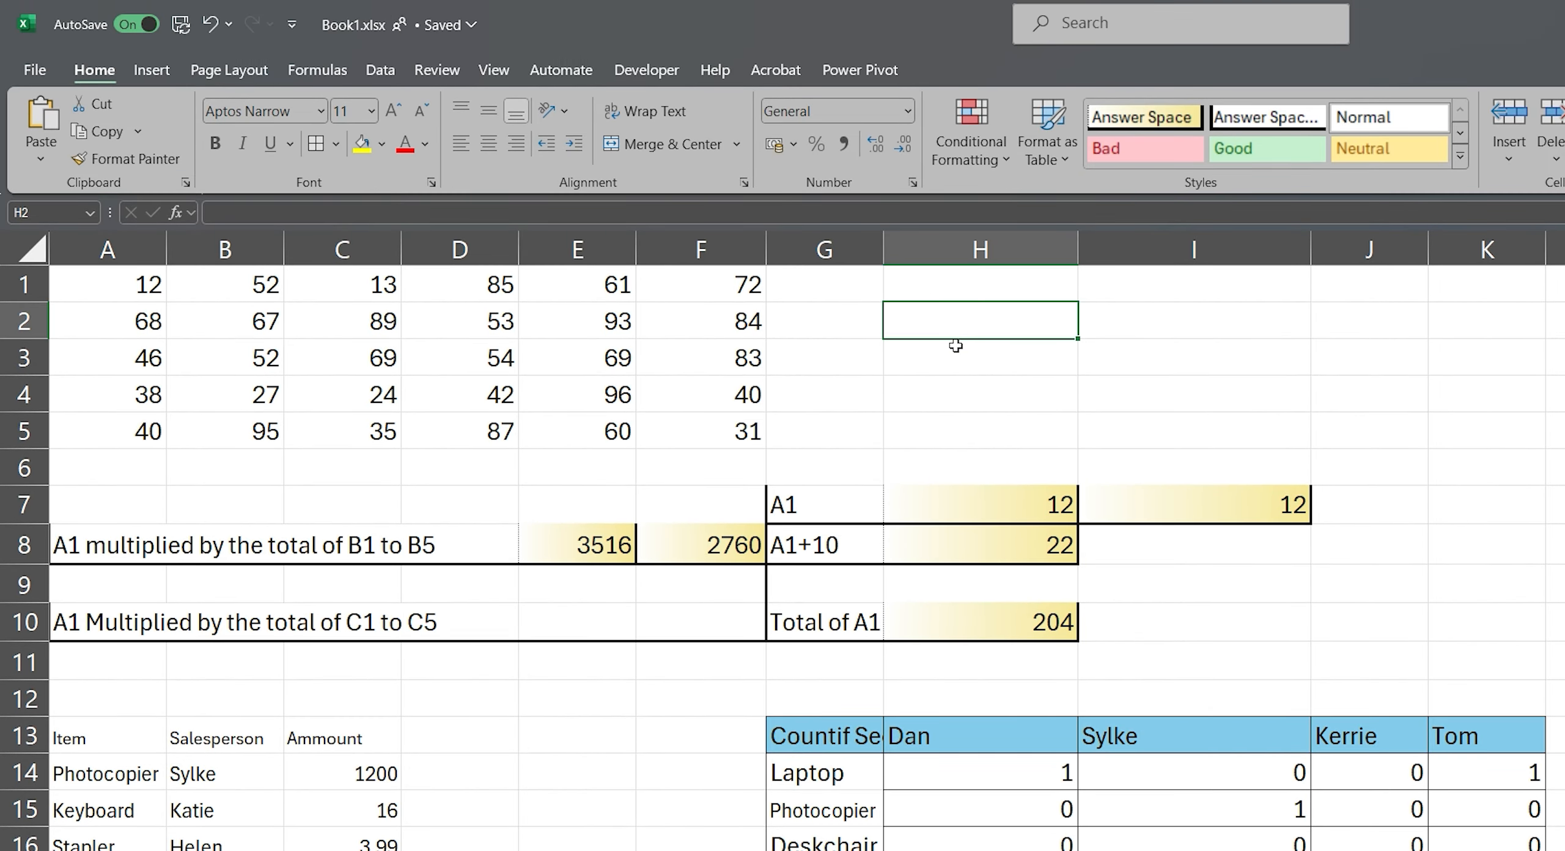
text(=sum)
key(Tab)
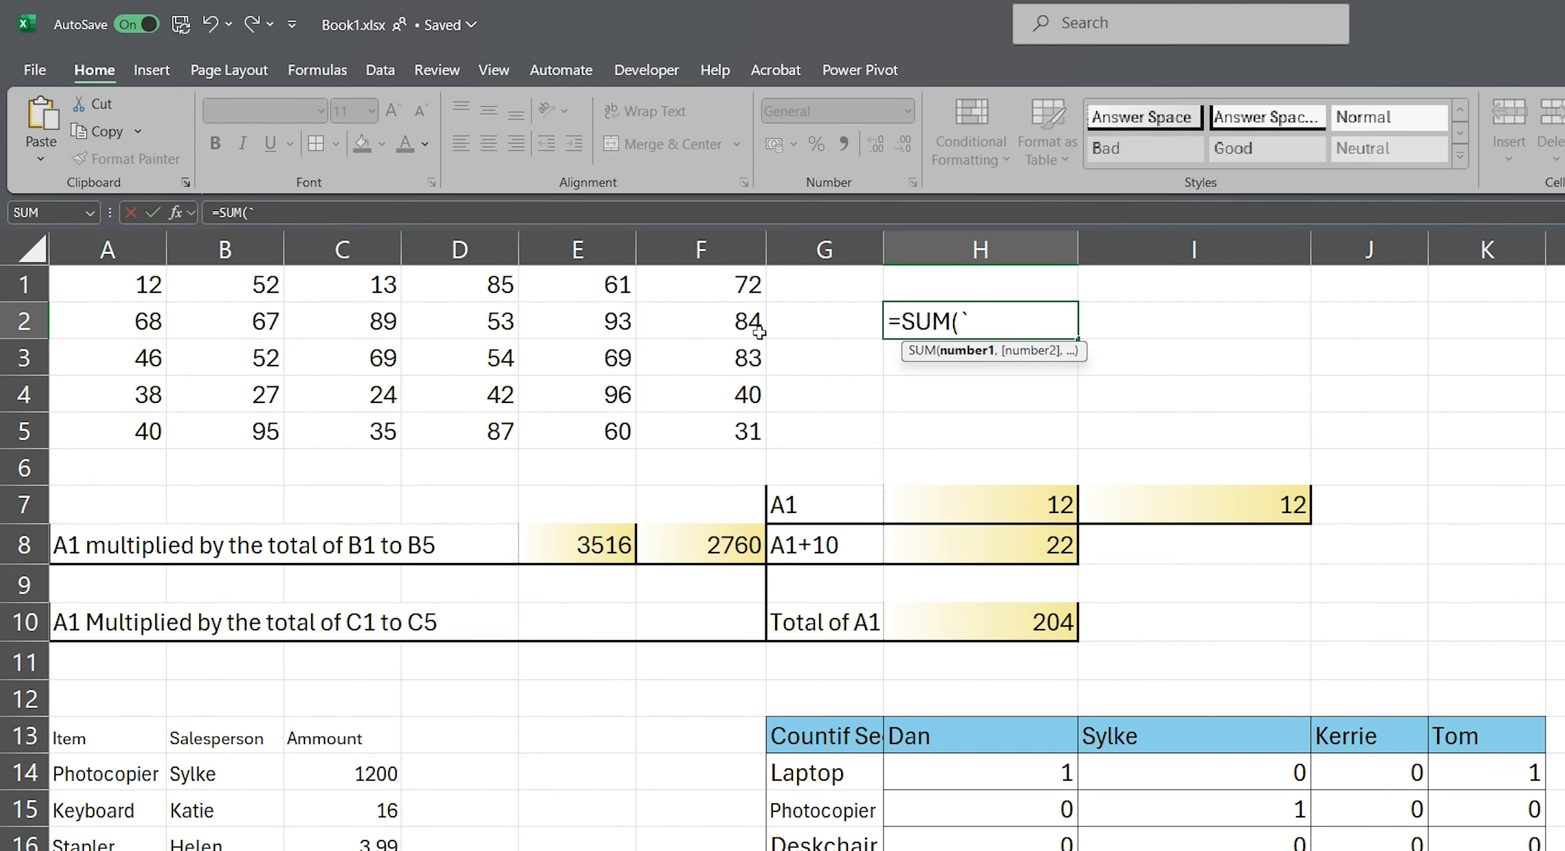
drag(128, 283, 148, 426)
text(,)
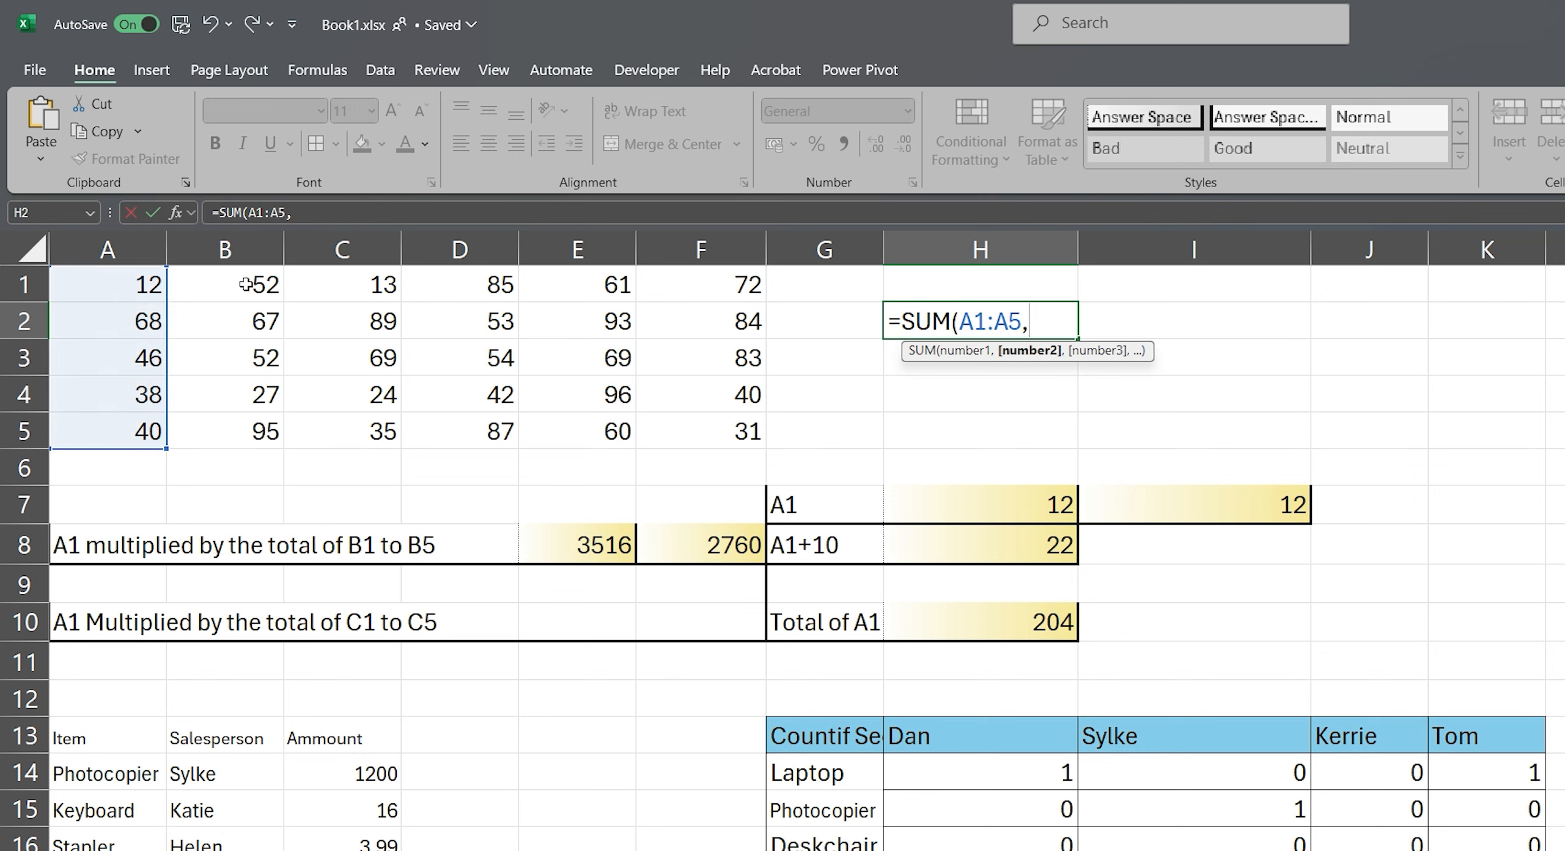
click(247, 275)
drag(248, 276, 248, 422)
text(,)
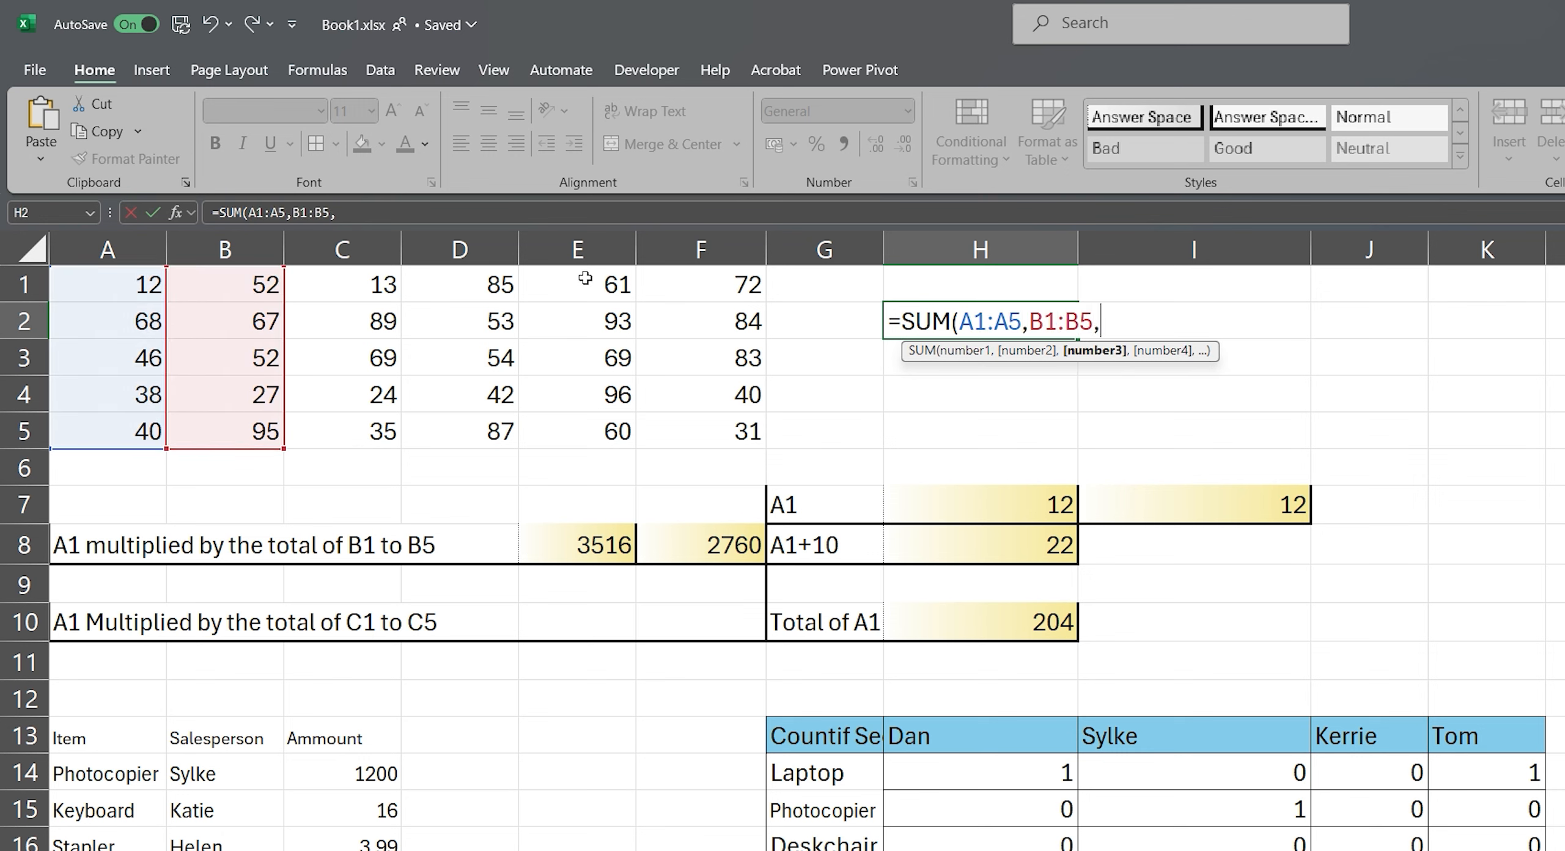
drag(586, 277, 597, 424)
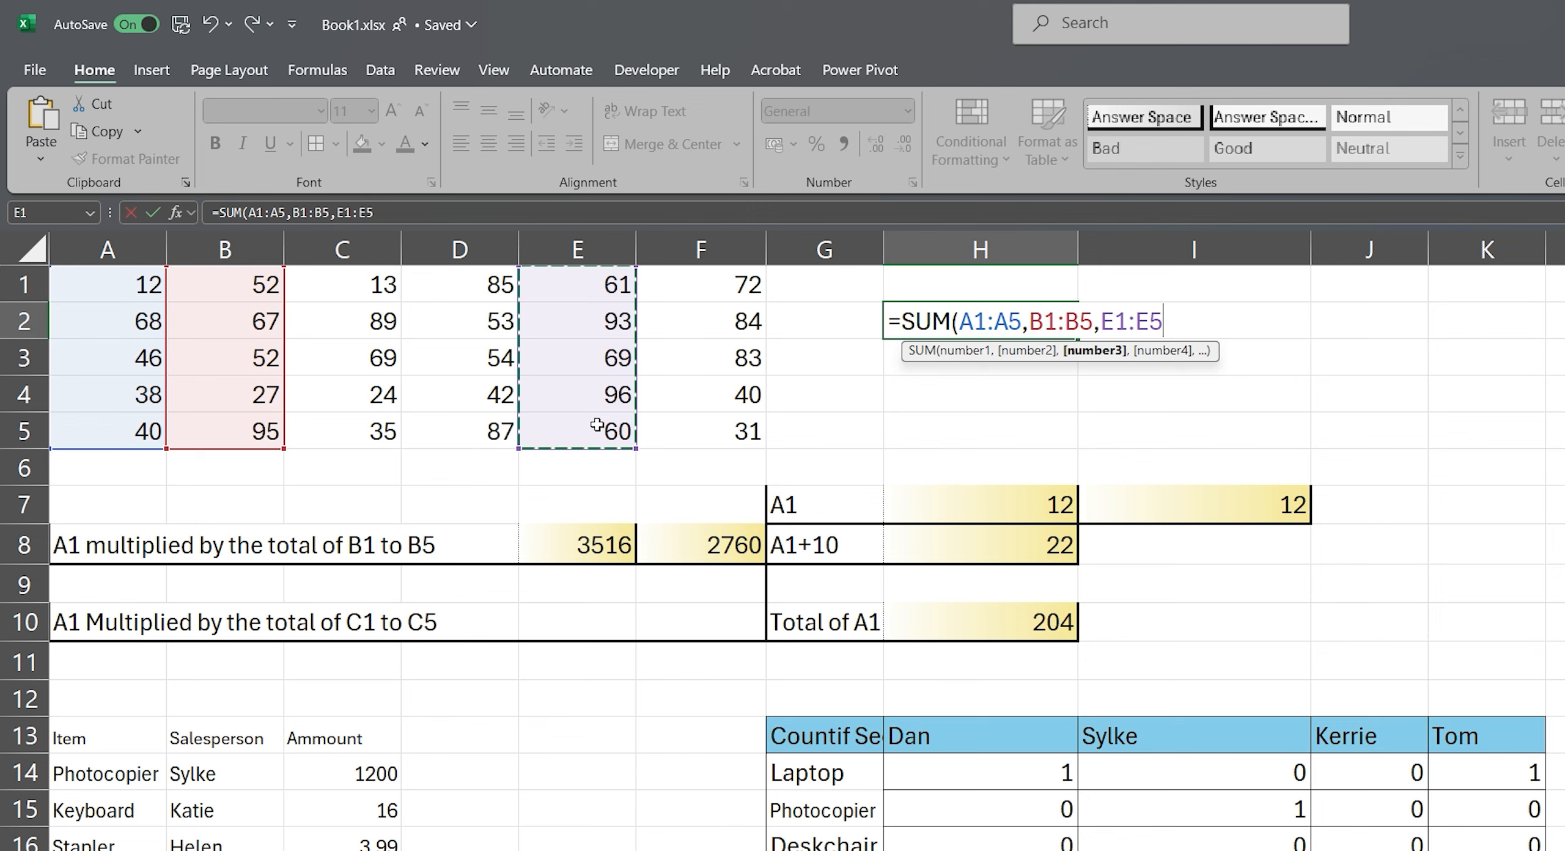
text())
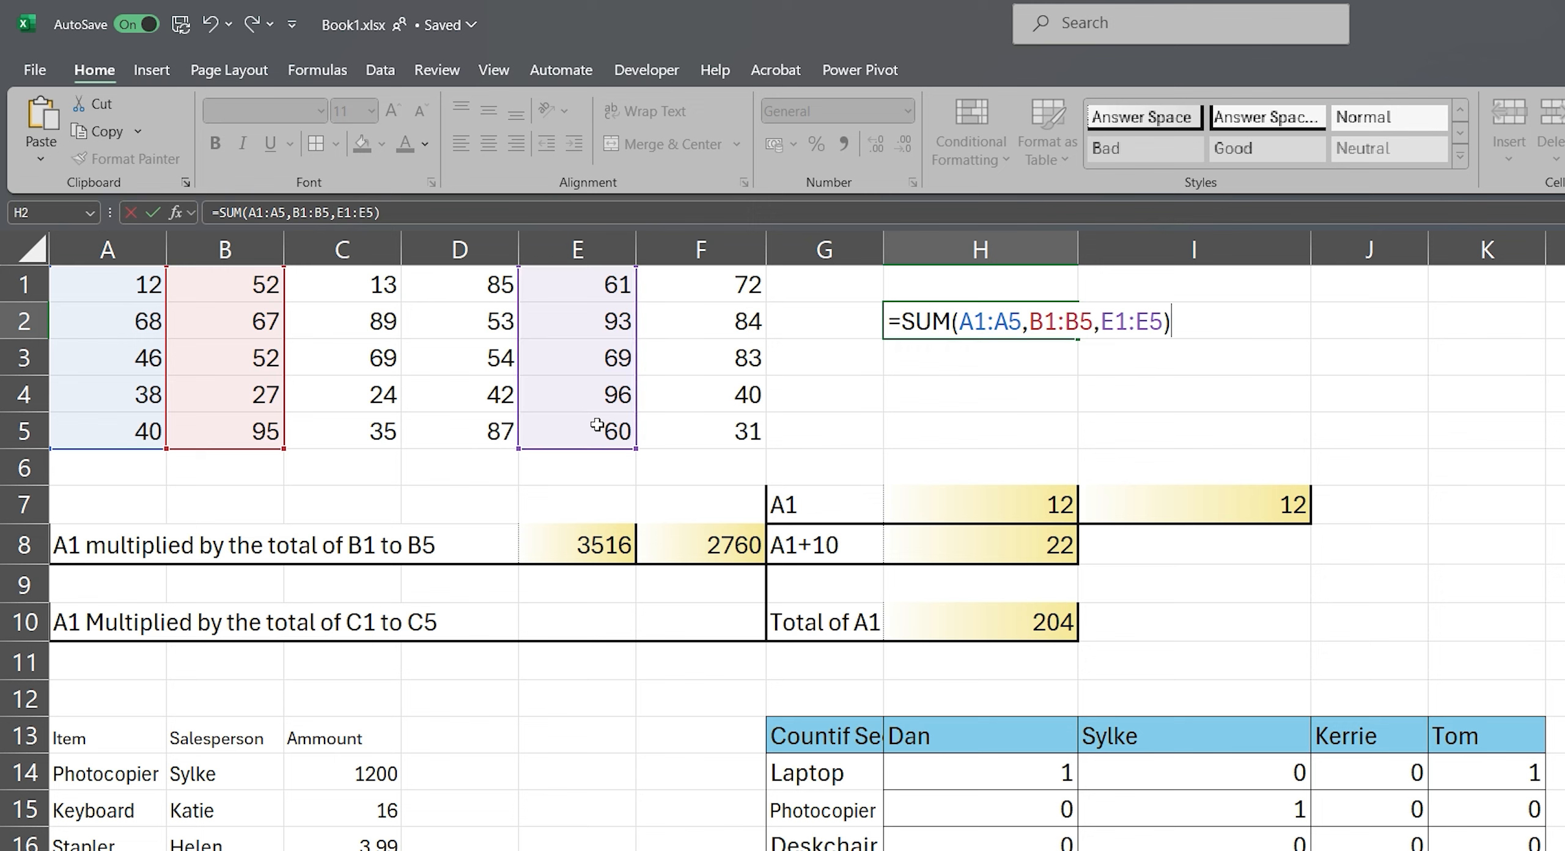
key(Return)
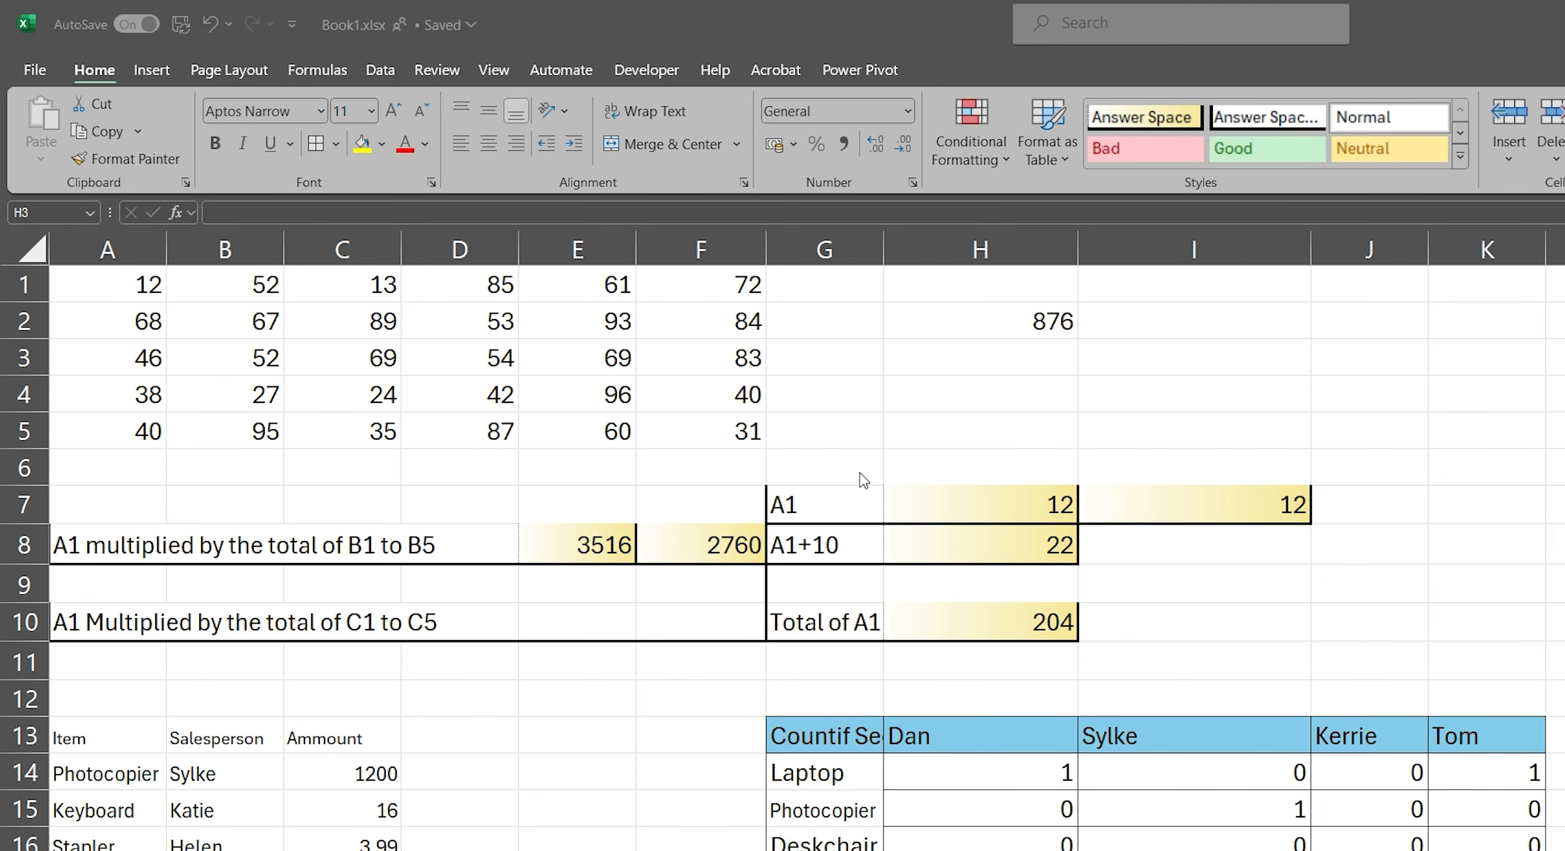
Step: Enter the formula =SUM(A1:F5) in H3 to total the whole number block
text(=Sum)
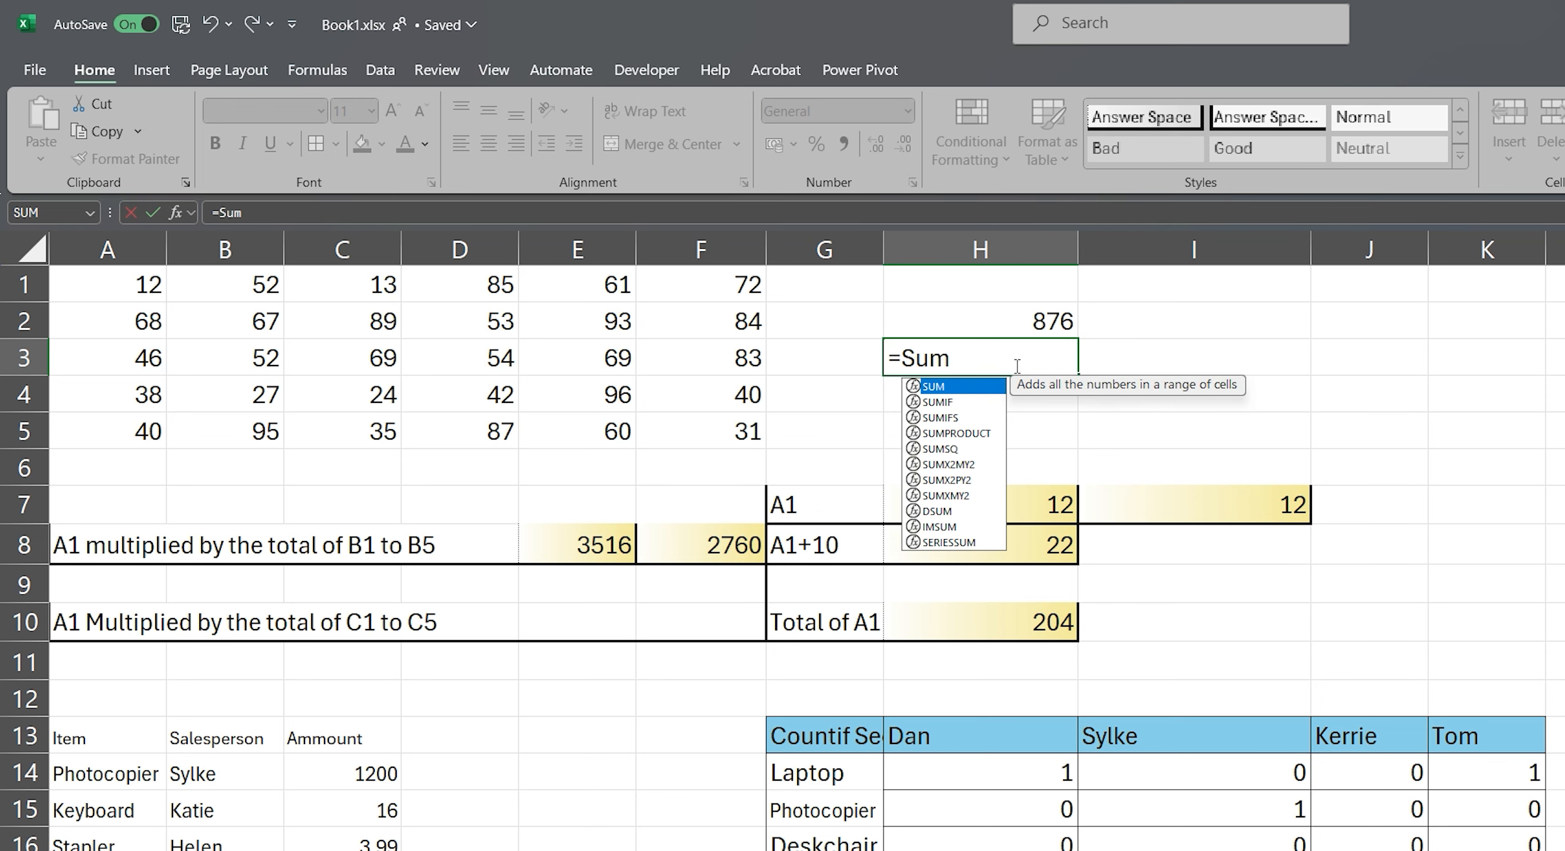
key(Tab)
text(A1:F5))
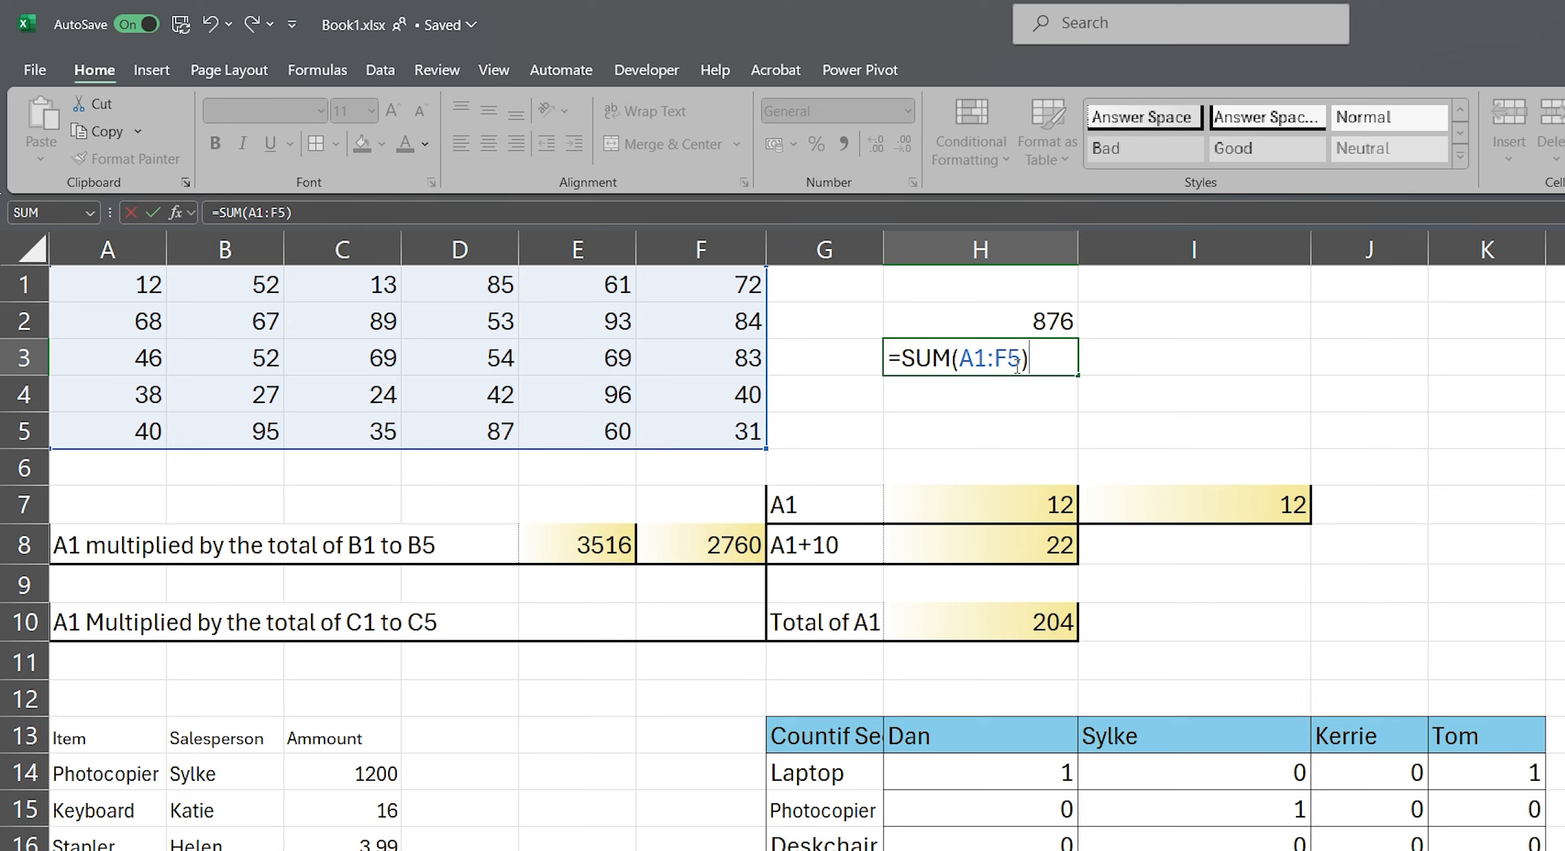
key(Return)
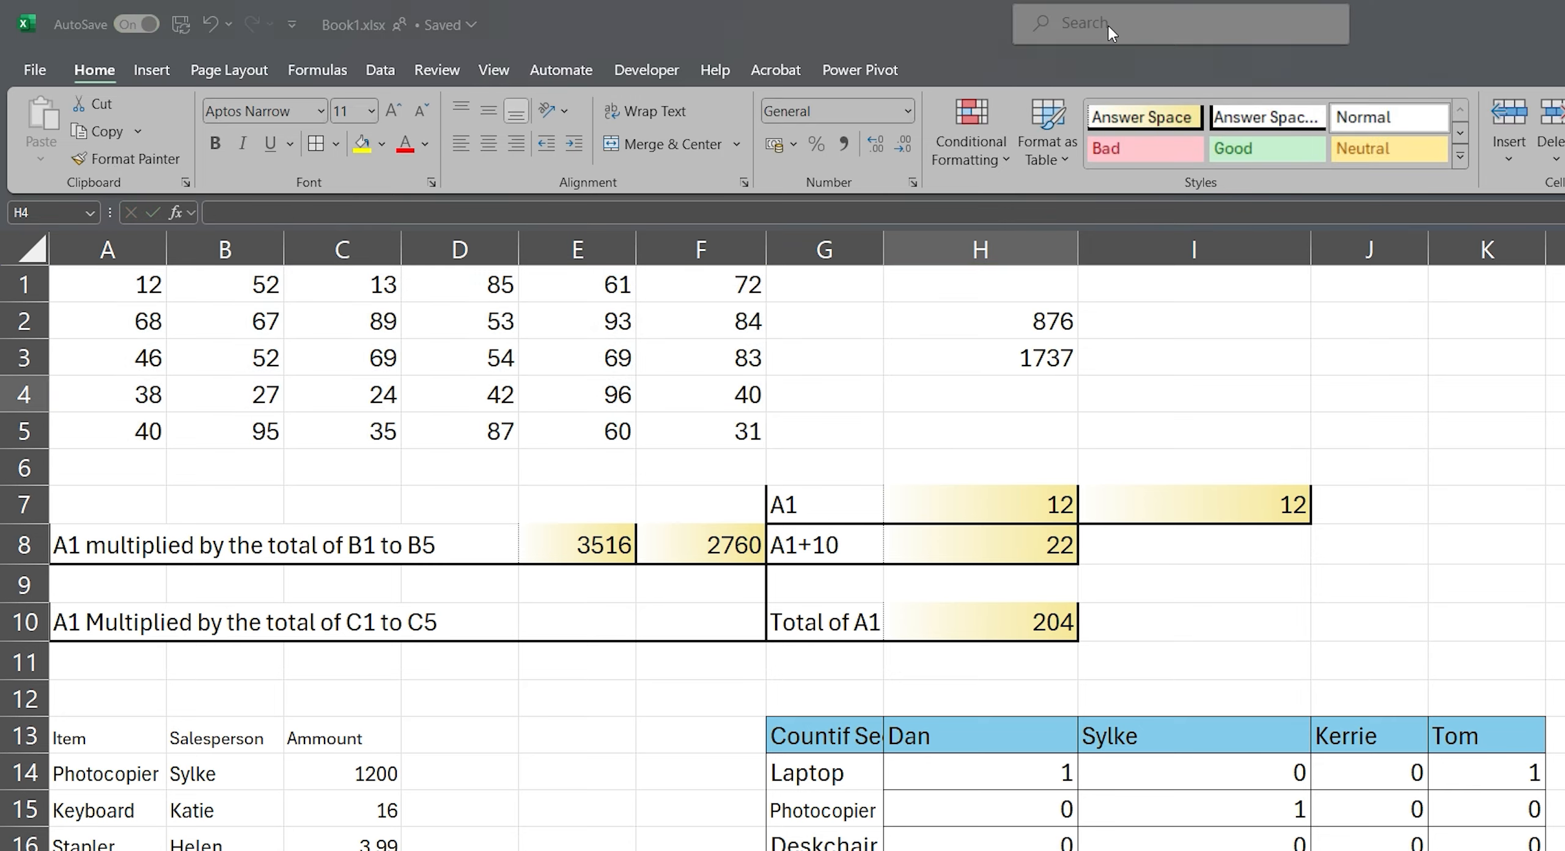